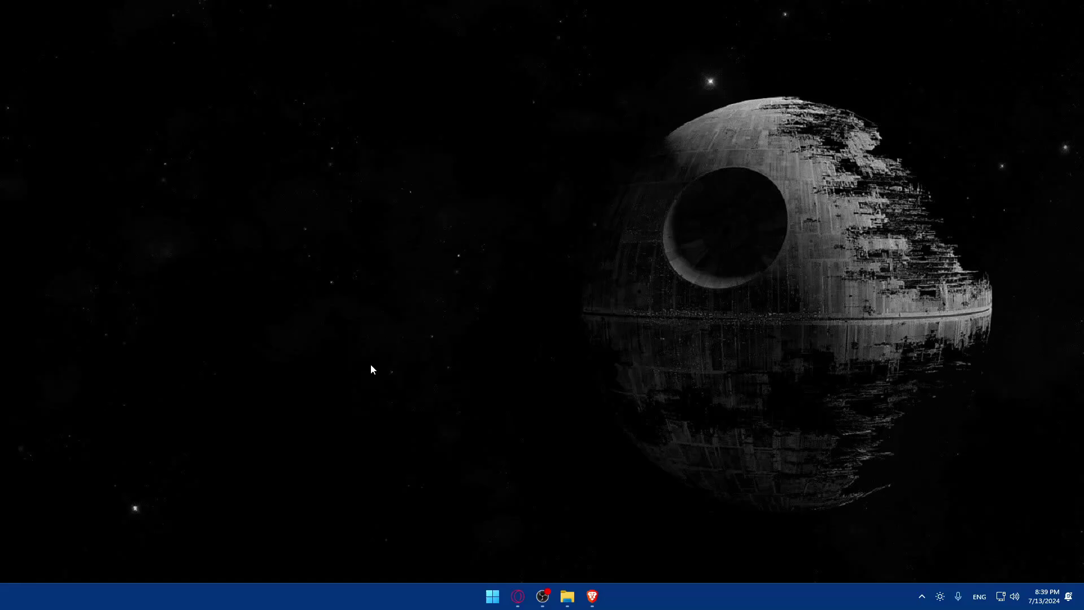
Load python.org/downloads in a new Brave tab.
left_click(591, 596)
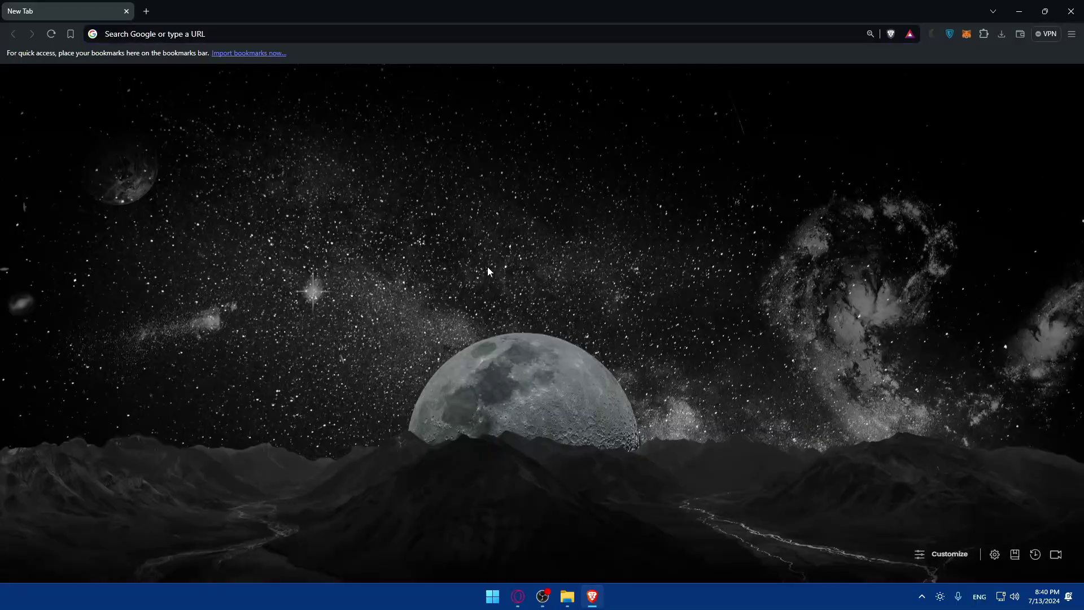
left_click(189, 36)
type("python")
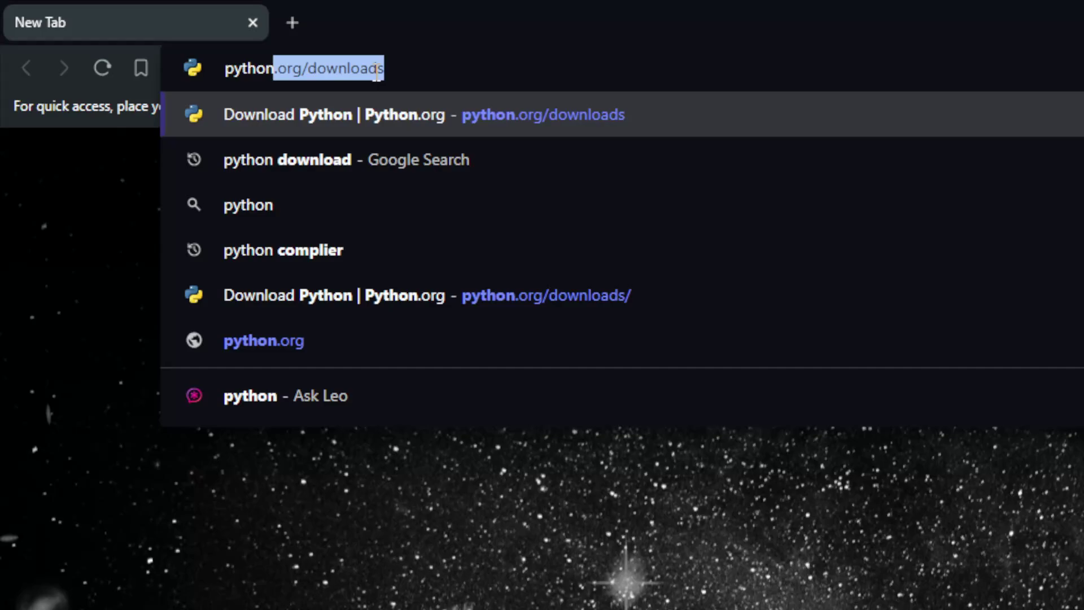
type(".org/dow")
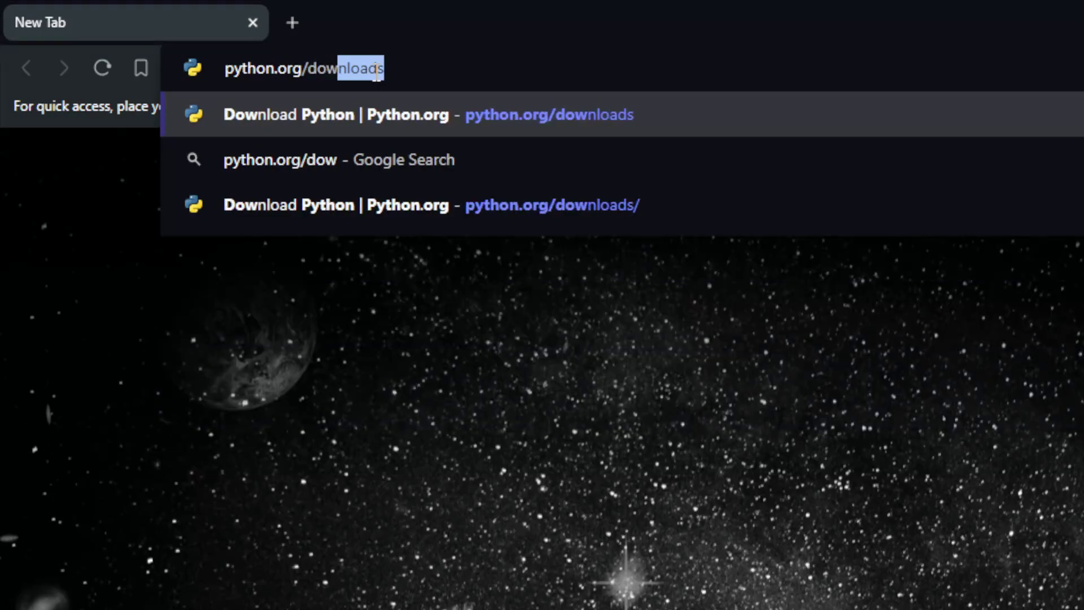
type("nloads")
key("Return")
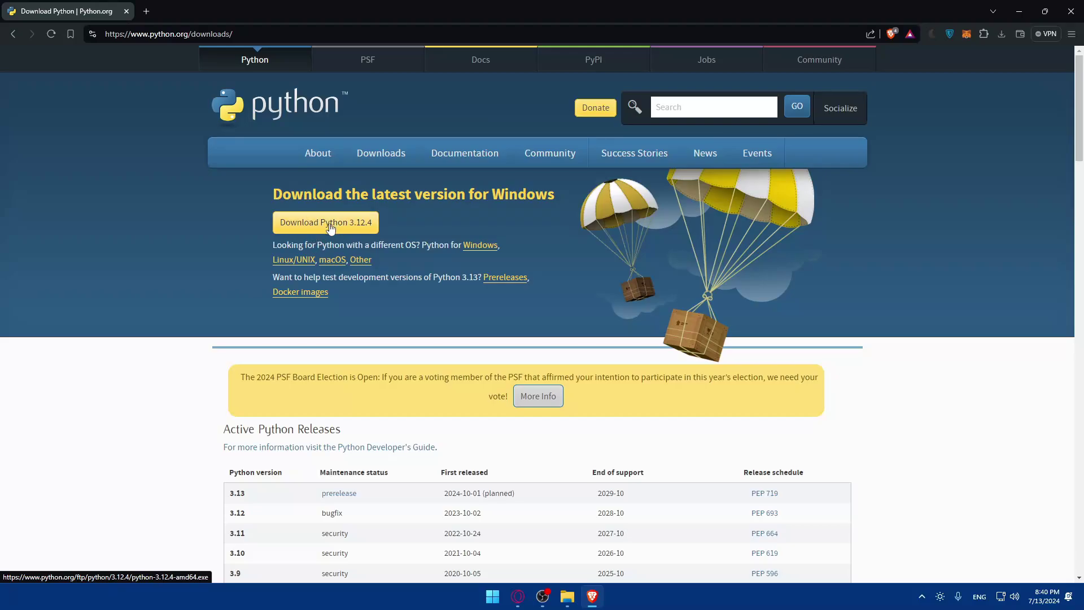
Start the Python 3.12.4 download, cancel the duplicate save, and review the download history.
left_click(331, 228)
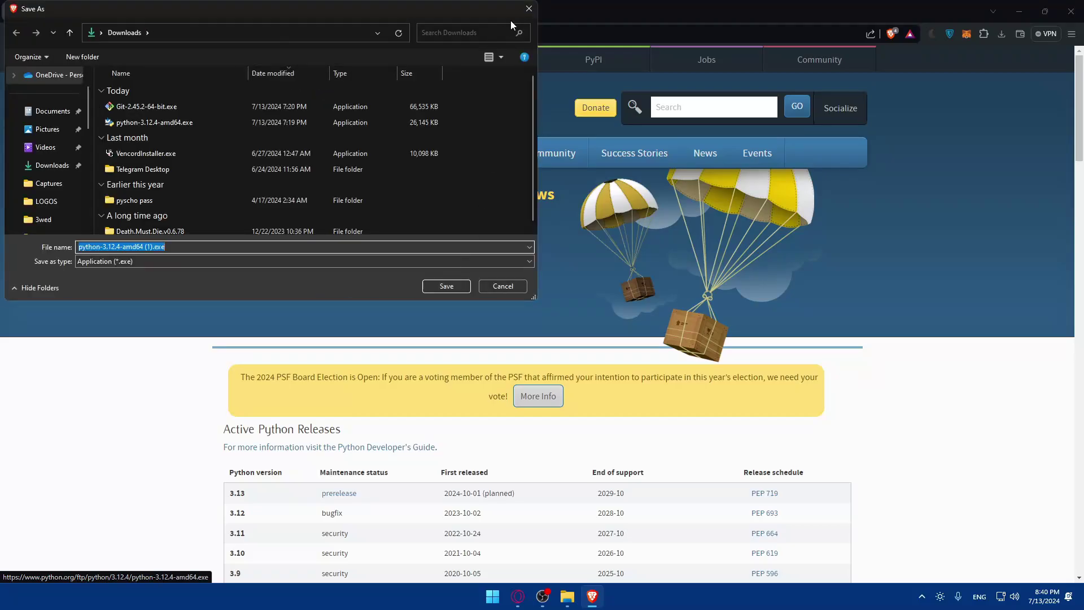
left_click(529, 9)
left_click(1001, 34)
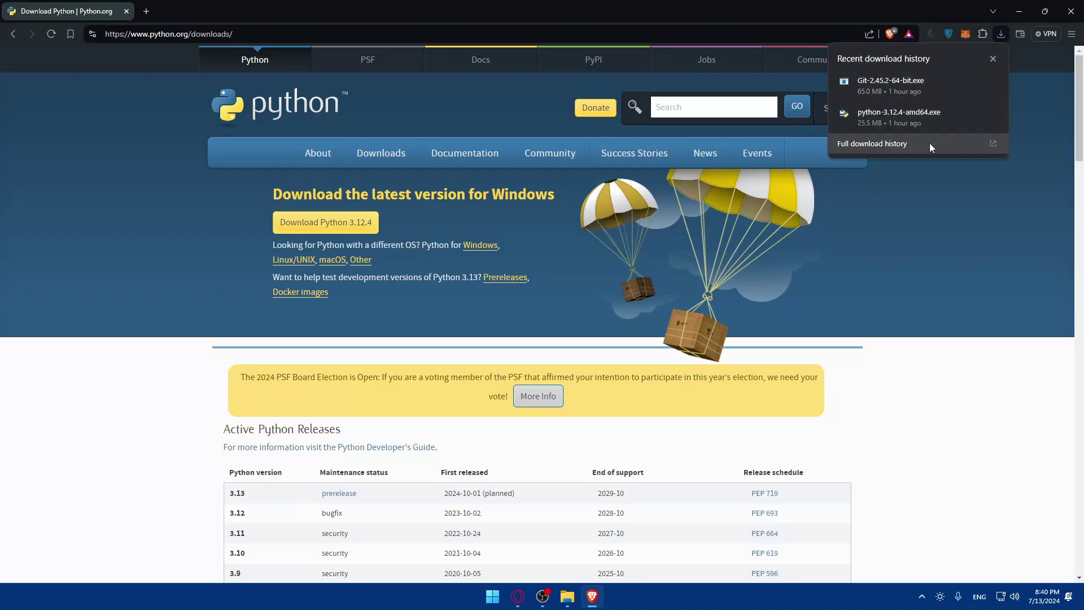
left_click(930, 208)
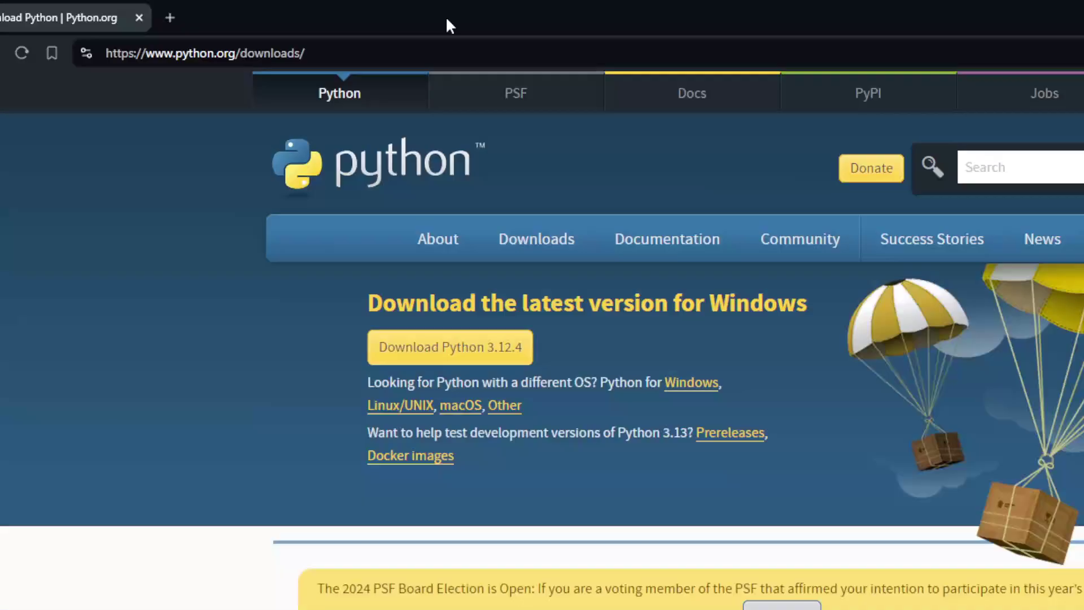
Go to git-scm.com in a new tab and open its Download for Windows page.
key("ctrl+t")
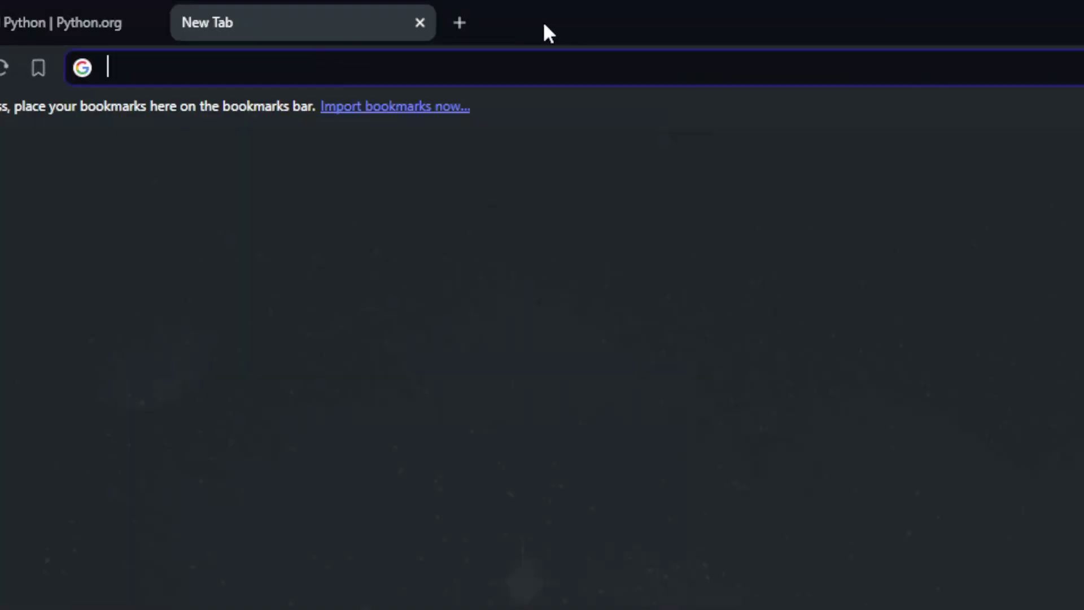
type("git")
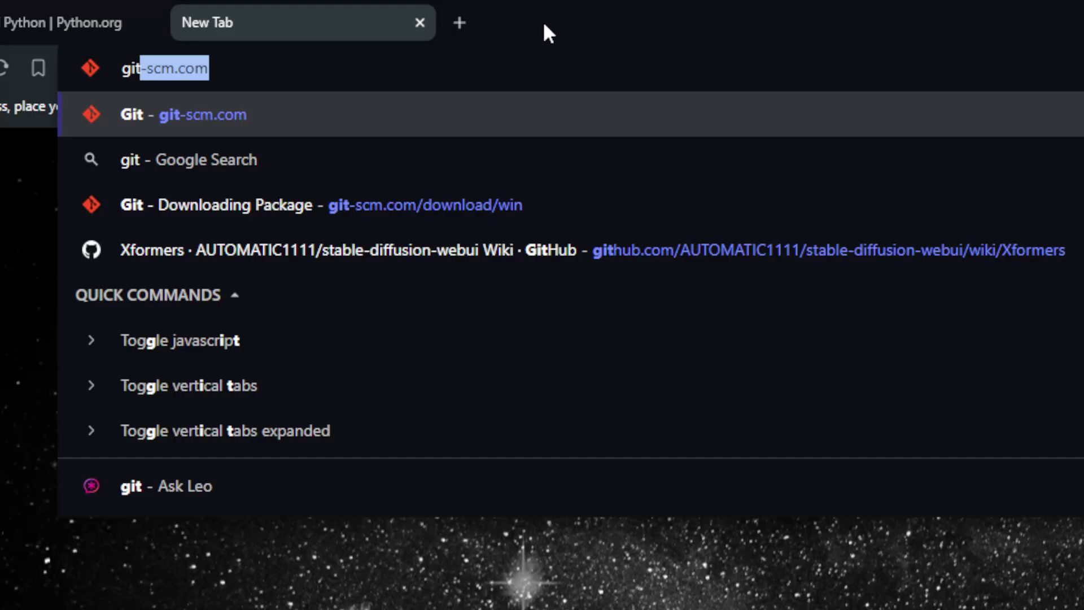
type("-")
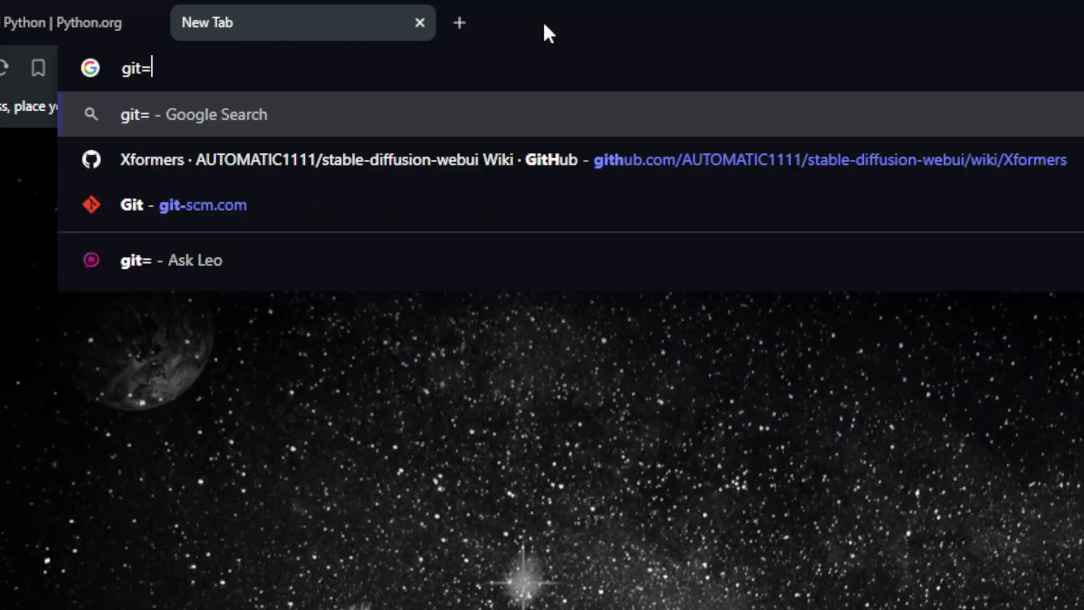
key("BackSpace")
type("_")
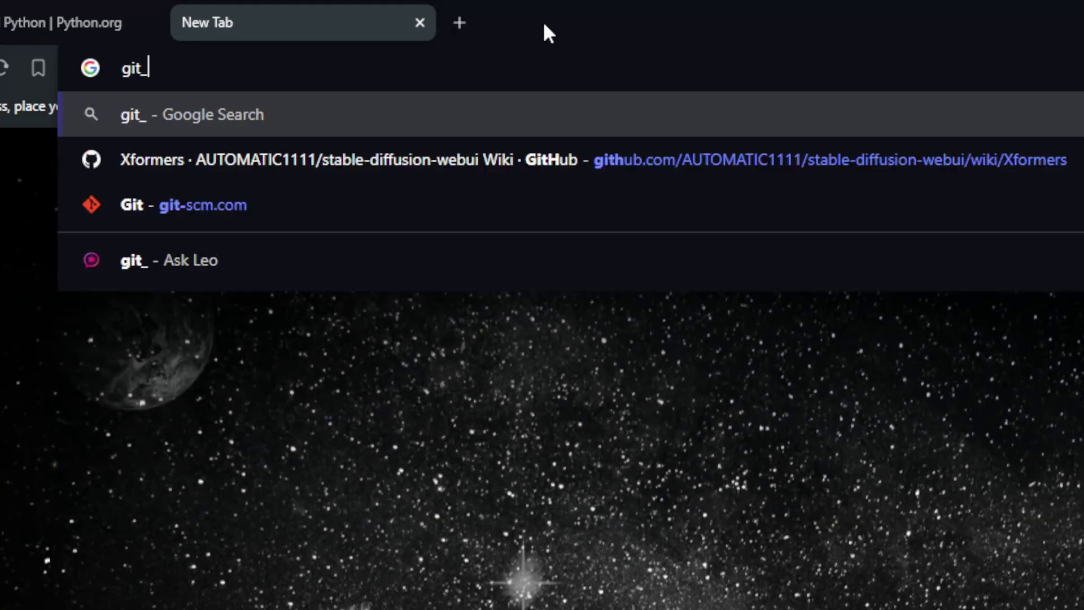
key("BackSpace")
type("-scm")
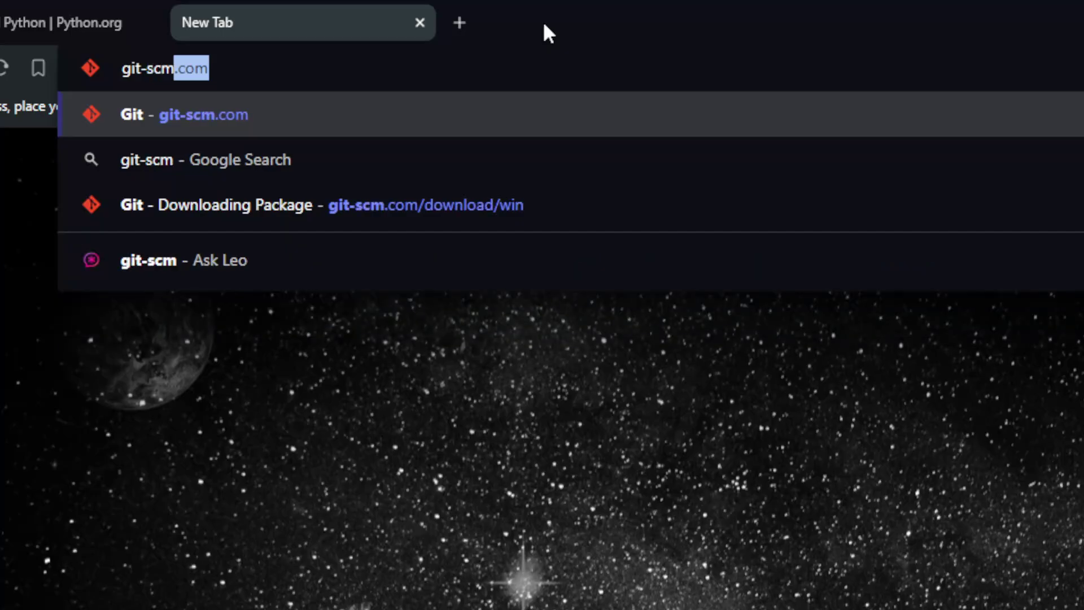
type(".co")
key("Return")
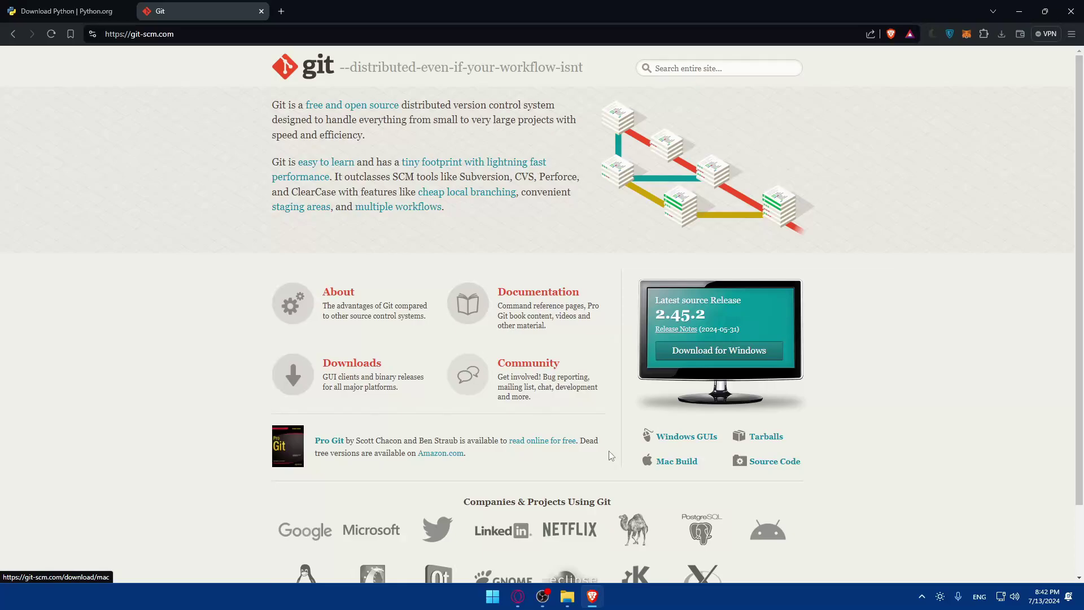
left_click(690, 349)
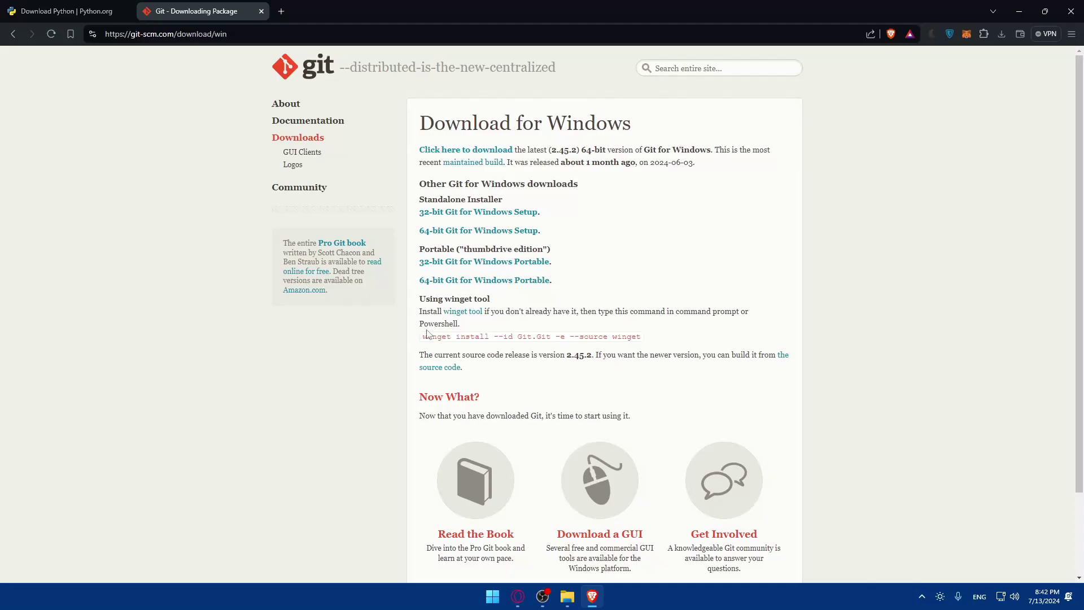
Launch a PowerShell terminal through Windows search, minimize it, then restore it over the Git page.
left_click_drag(413, 341, 655, 347)
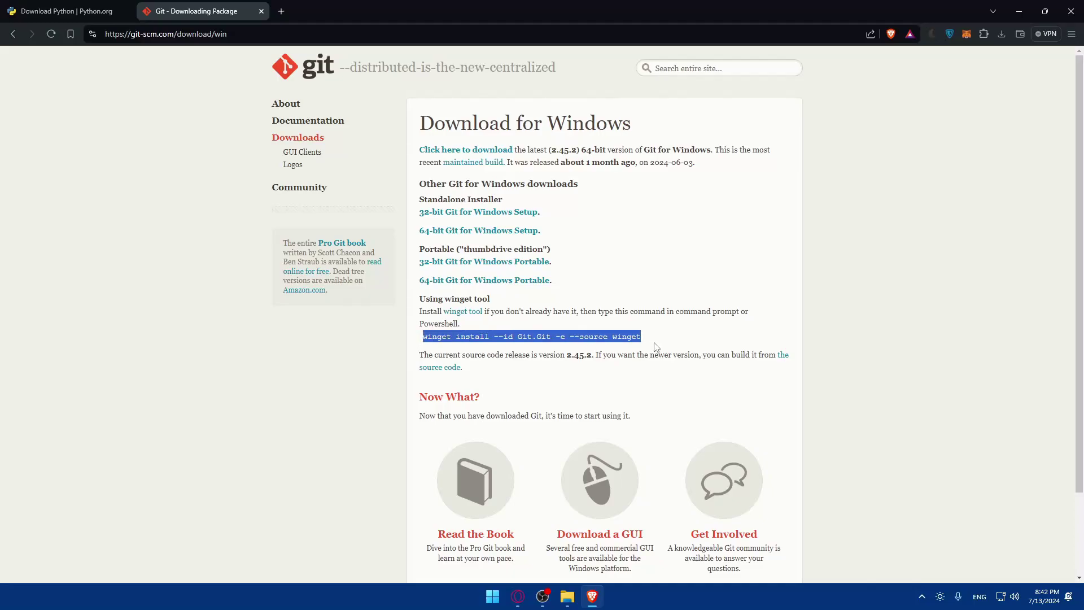
left_click(648, 342)
key("super")
type("terminal")
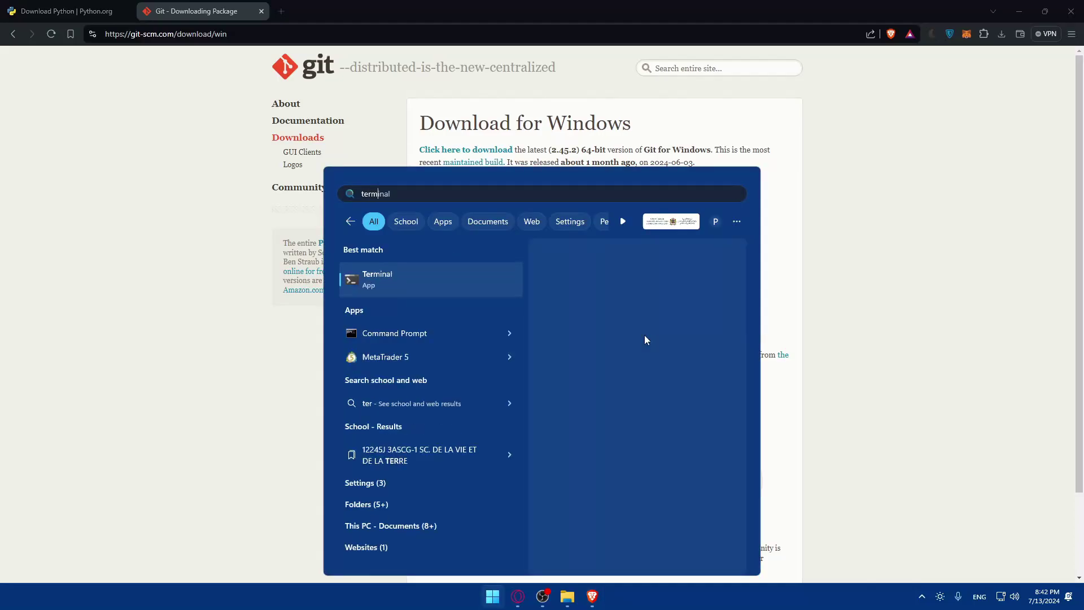
key("Return")
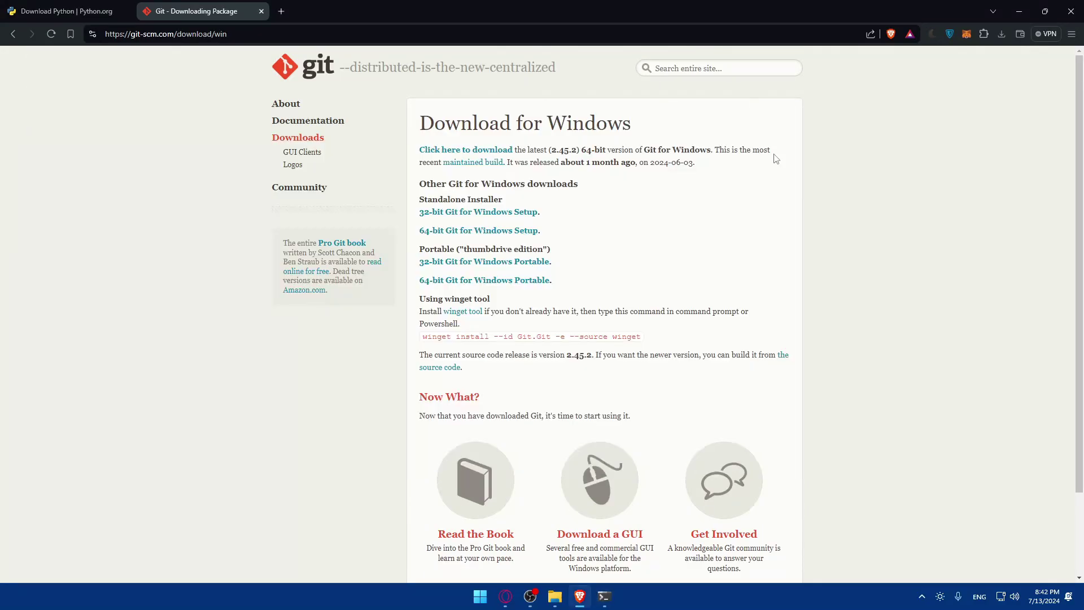
left_click(774, 132)
left_click(604, 596)
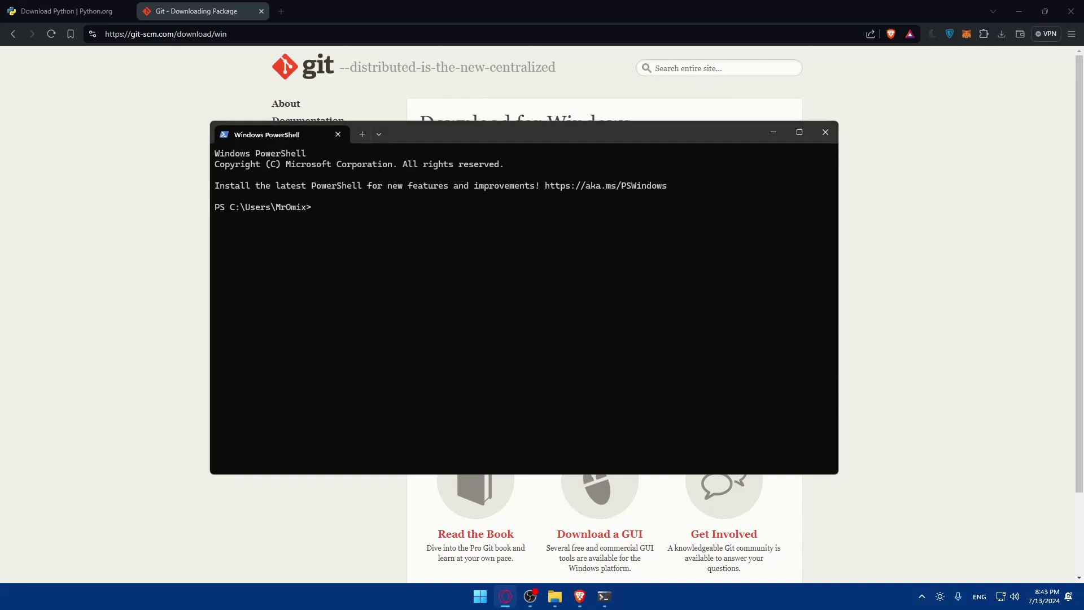
left_click(346, 205)
type("python -m venv stable_diffusion_env")
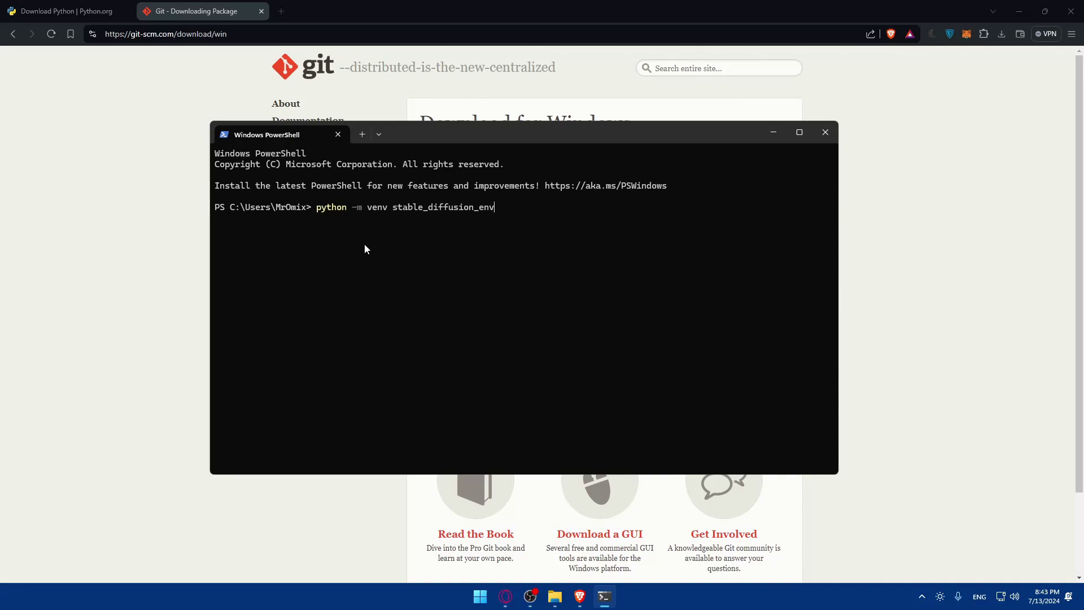
key("BackSpace")
key("BackSpace")
key("BackSpace")
key("BackSpace")
key("BackSpace")
key("BackSpace")
key("BackSpace")
key("BackSpace")
key("BackSpace")
key("BackSpace")
key("BackSpace")
key("BackSpace")
key("BackSpace")
key("BackSpace")
key("BackSpace")
key("BackSpace")
key("BackSpace")
key("BackSpace")
key("BackSpace")
key("BackSpace")
key("BackSpace")
key("BackSpace")
key("BackSpace")
key("BackSpace")
key("BackSpace")
key("BackSpace")
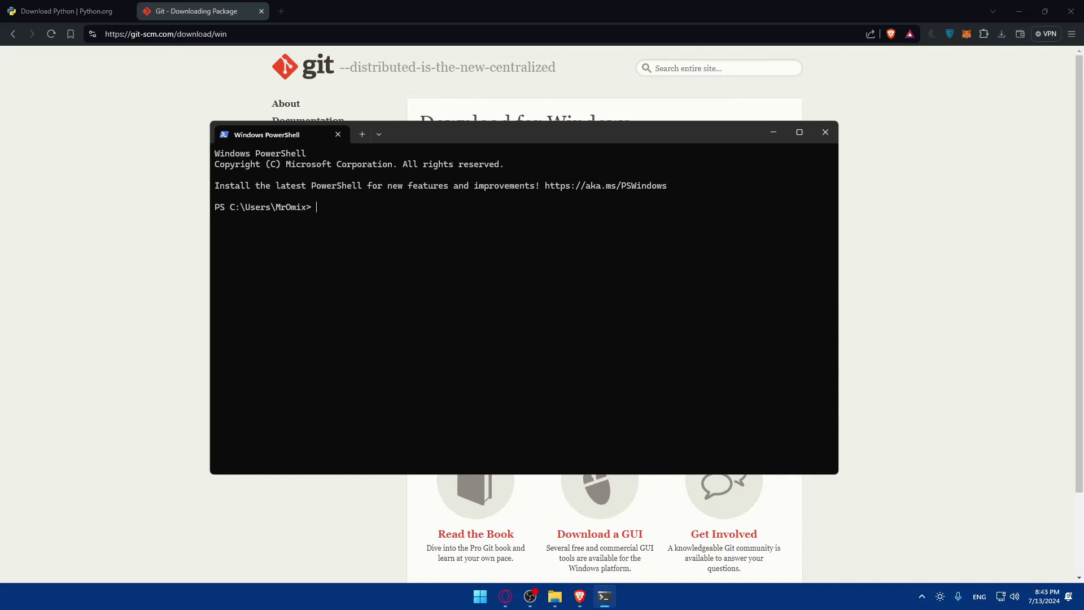
key("super+1")
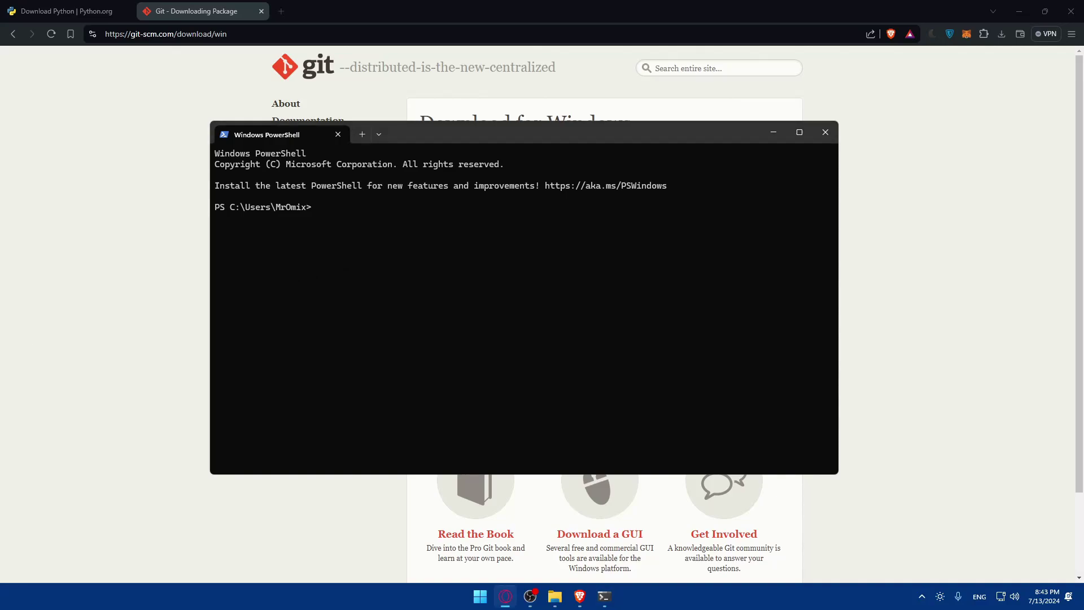
left_click(378, 213)
type("source stable_diffusion_env/bin/activate")
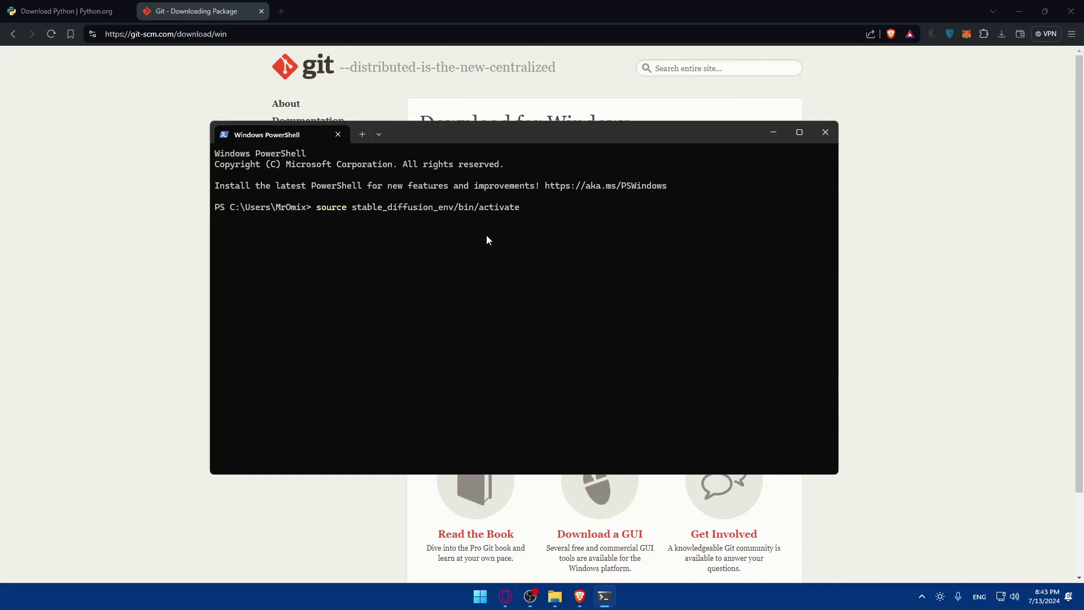
key("BackSpace")
key("BackSpace")
key("BackSpace")
key("BackSpace")
key("BackSpace")
key("BackSpace")
key("BackSpace")
key("BackSpace")
key("BackSpace")
key("BackSpace")
key("BackSpace")
key("BackSpace")
key("BackSpace")
key("BackSpace")
key("BackSpace")
key("BackSpace")
key("BackSpace")
key("BackSpace")
key("BackSpace")
key("BackSpace")
key("BackSpace")
key("BackSpace")
key("BackSpace")
key("BackSpace")
key("BackSpace")
key("BackSpace")
key("BackSpace")
key("BackSpace")
key("BackSpace")
key("BackSpace")
key("BackSpace")
key("BackSpace")
key("BackSpace")
key("BackSpace")
key("BackSpace")
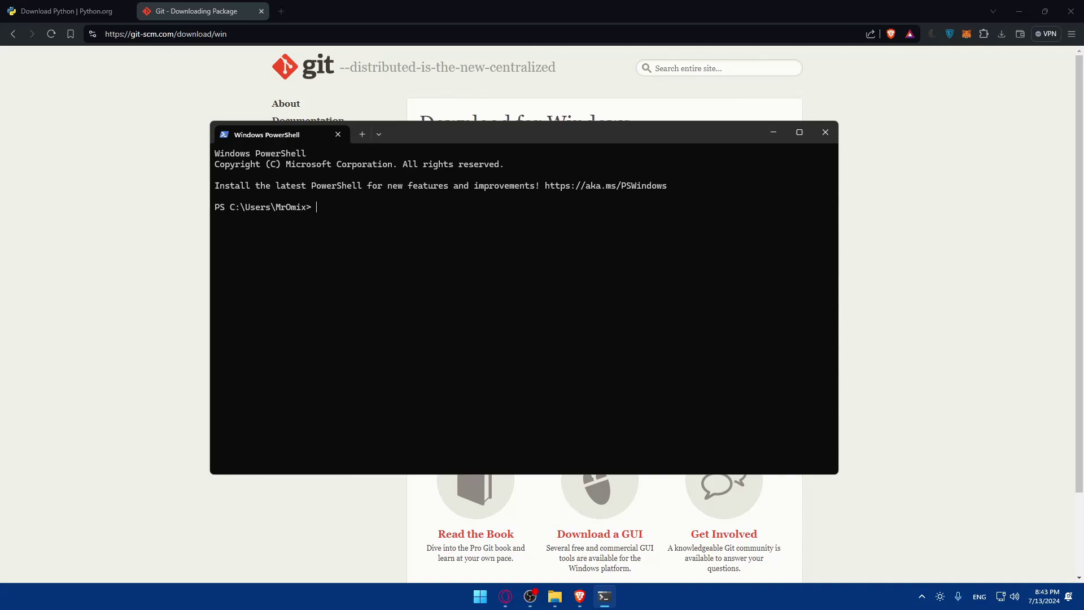
key("super+1")
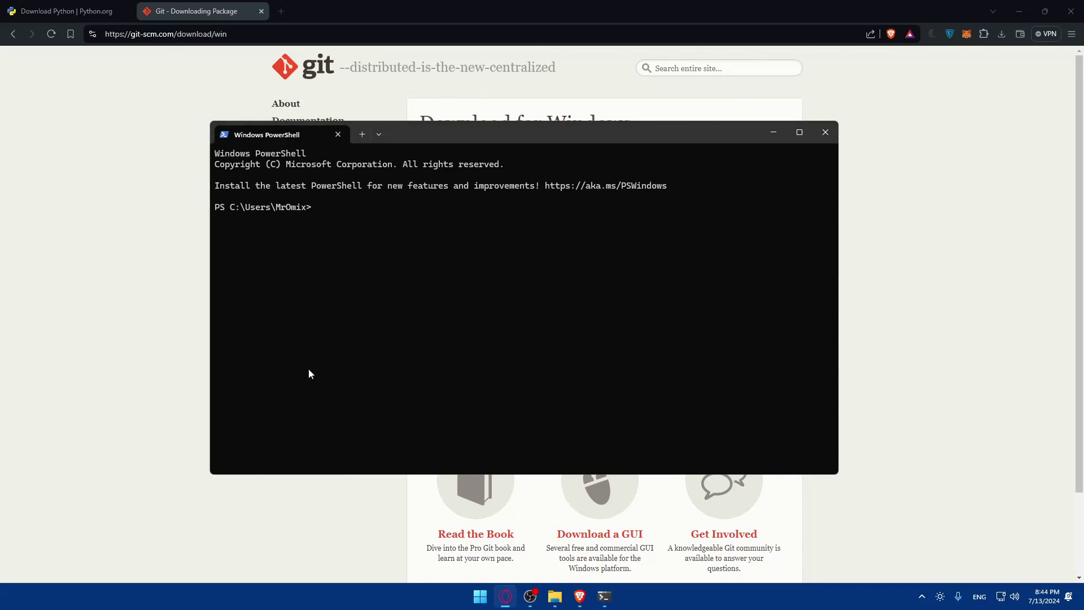
left_click(344, 209)
type("stable_diffusion_env\\Scripts\\activate")
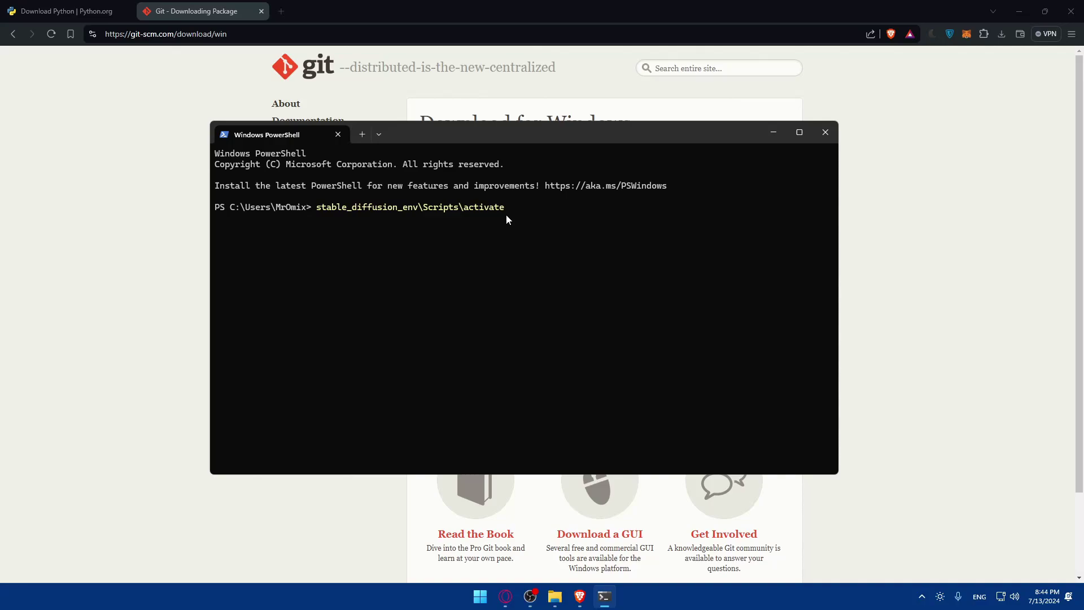
key("BackSpace")
key("BackSpace")
key("BackSpace")
key("BackSpace")
key("BackSpace")
key("BackSpace")
key("BackSpace")
key("BackSpace")
key("BackSpace")
key("BackSpace")
key("BackSpace")
key("BackSpace")
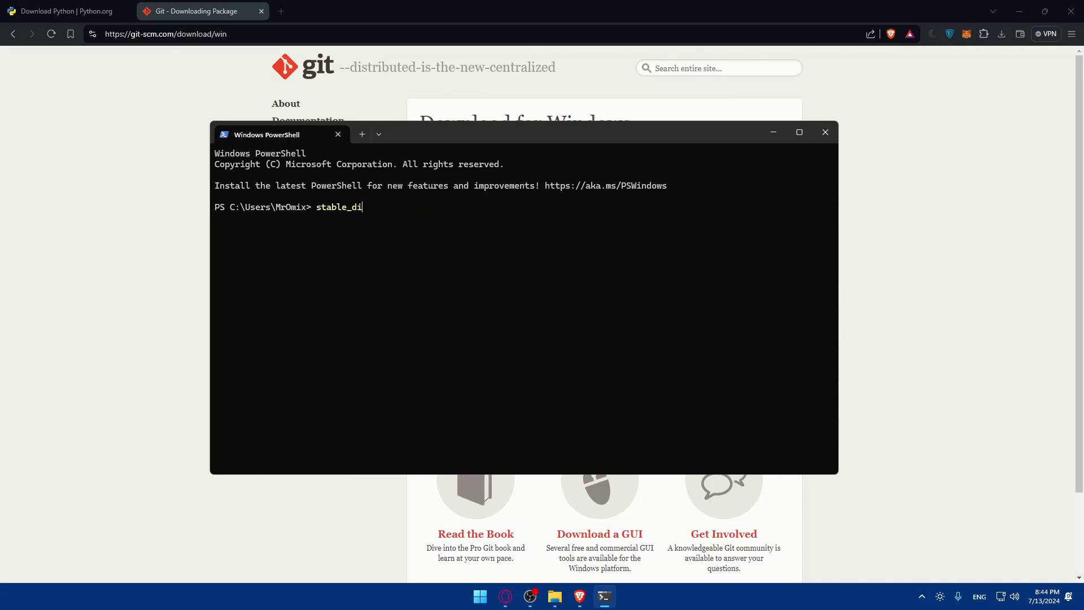
key("BackSpace")
key("BackSpace")
key("BackSpace")
key("BackSpace")
key("BackSpace")
key("BackSpace")
key("BackSpace")
key("BackSpace")
key("BackSpace")
Search 'stable diffusion github' in a new tab, then enter 'git clone' at the PowerShell prompt.
left_click(282, 11)
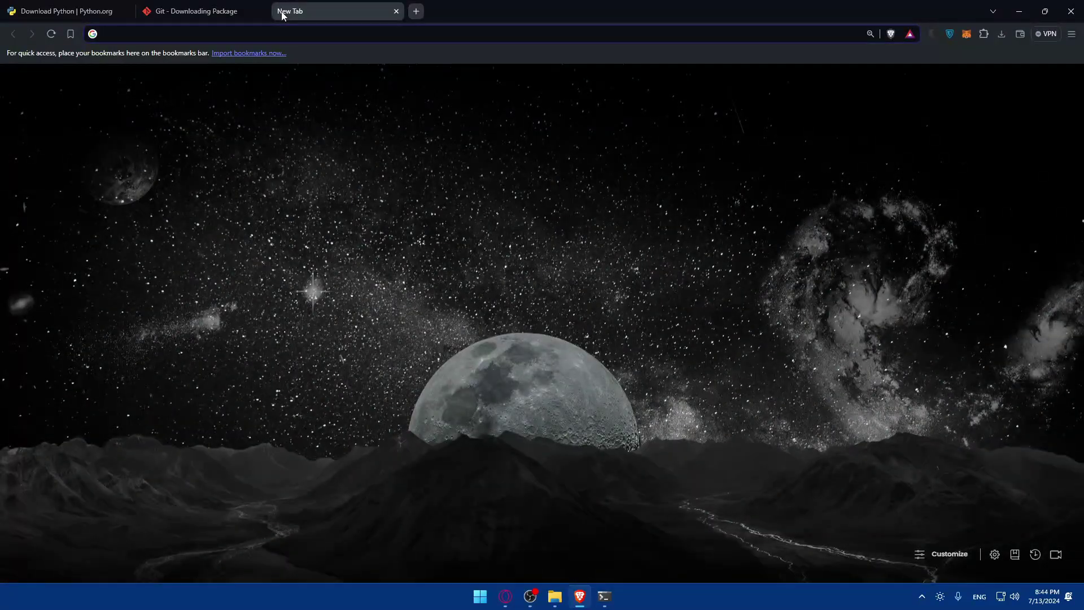
type("stable di")
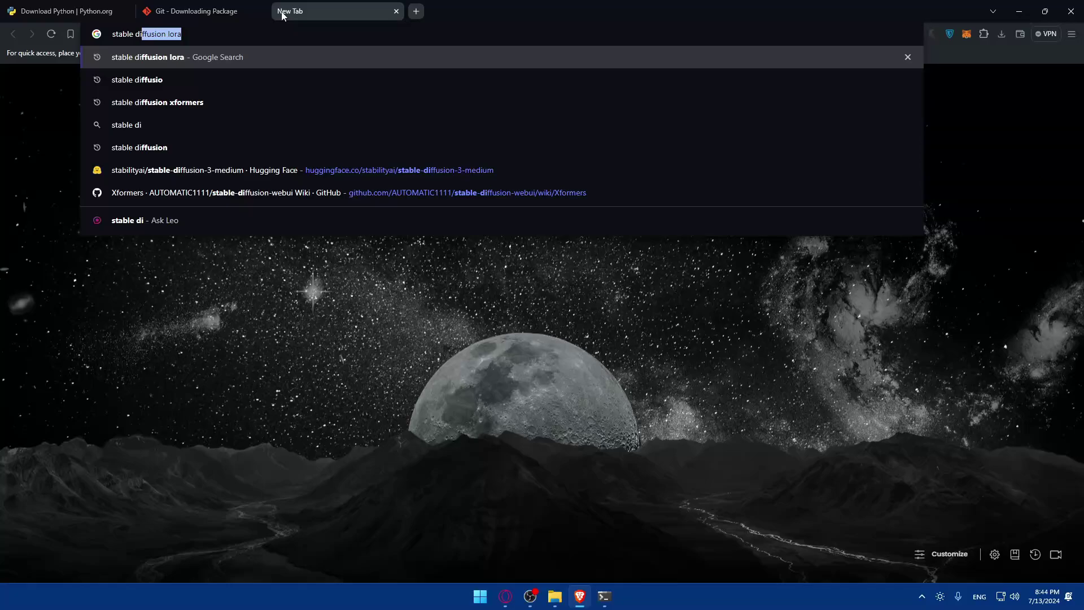
type("ffusion ")
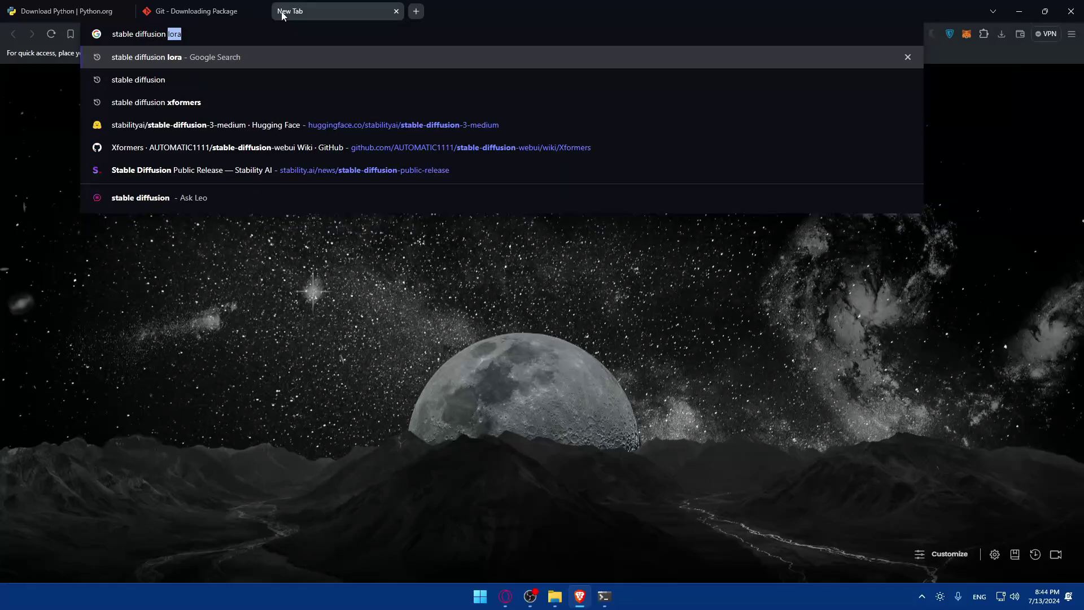
type("git")
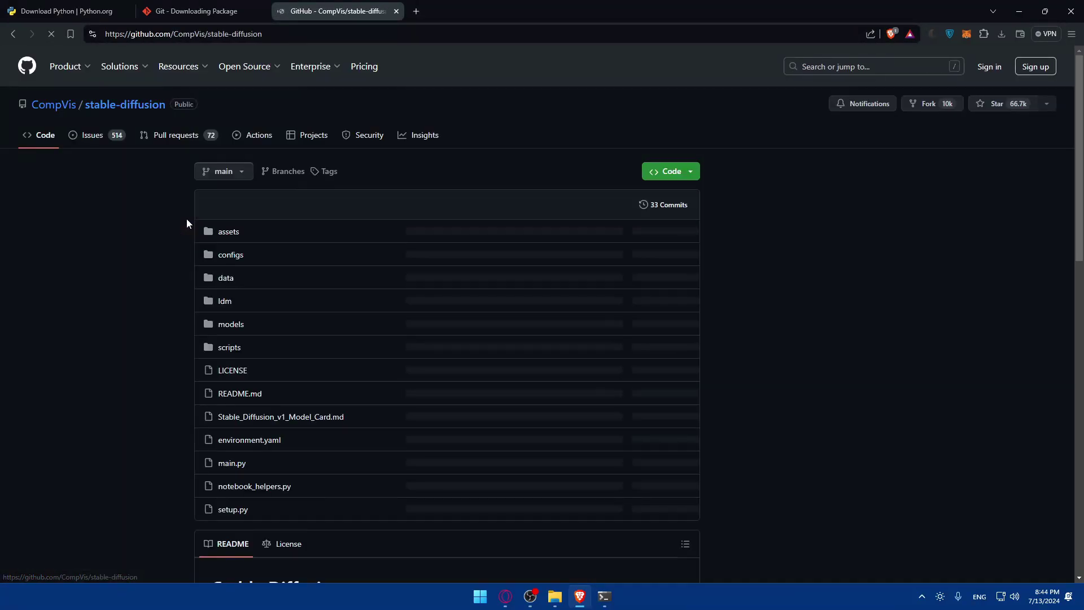
scroll(353, 259, "down", 5)
scroll(353, 259, "up", 5)
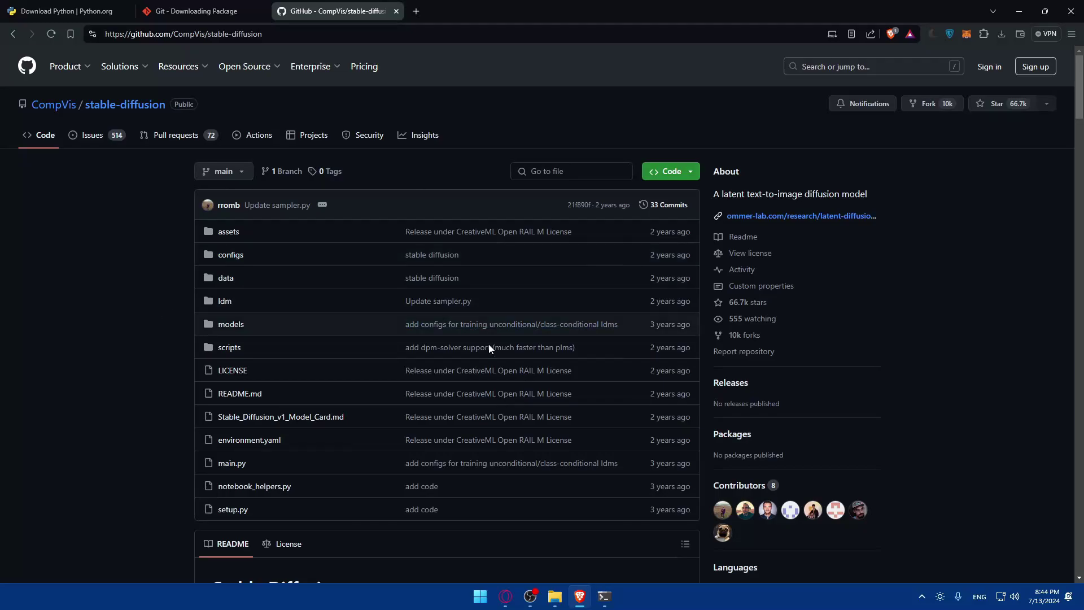
left_click(604, 595)
type("git clone")
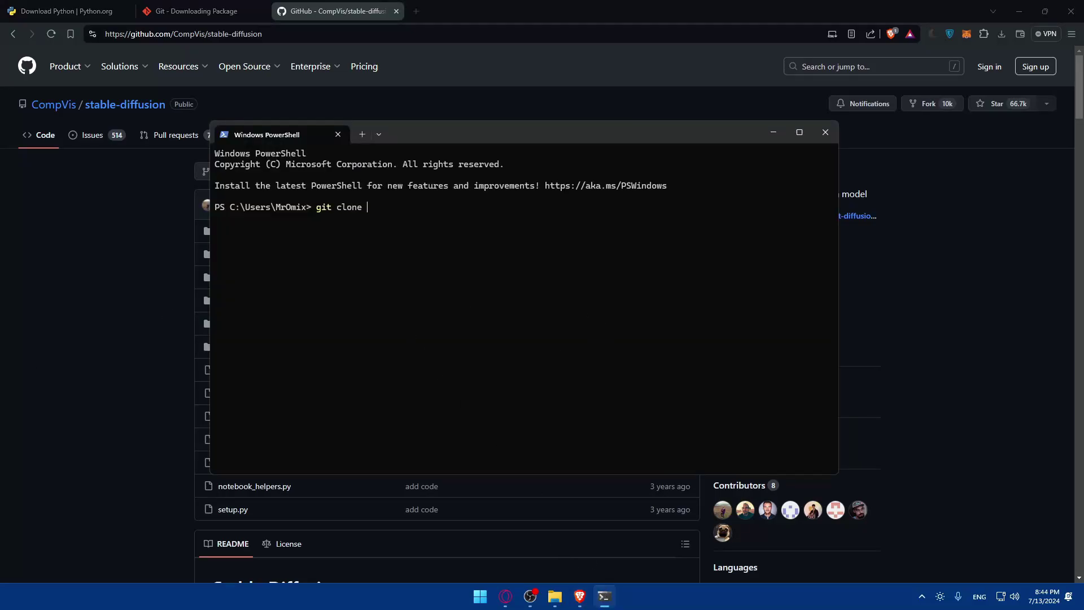
Paste the clone URL and cd stable-diffusion into PowerShell, then erase both commands.
left_click(401, 218)
type("https://github.com/CompVis/stable-diffusion.git")
left_click(98, 302)
left_click(606, 598)
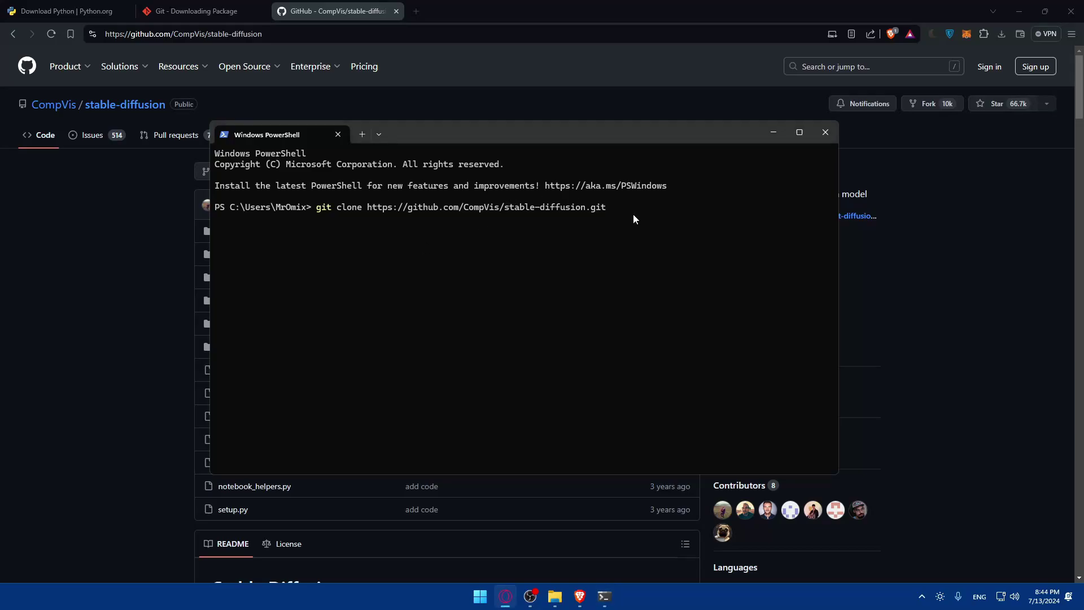
left_click_drag(632, 213, 612, 211)
key("BackSpace")
key("BackSpace")
key("BackSpace")
key("BackSpace")
key("BackSpace")
key("BackSpace")
key("BackSpace")
key("BackSpace")
key("BackSpace")
key("BackSpace")
key("BackSpace")
key("BackSpace")
key("BackSpace")
key("BackSpace")
key("BackSpace")
key("BackSpace")
key("BackSpace")
key("BackSpace")
key("BackSpace")
key("BackSpace")
key("BackSpace")
key("BackSpace")
key("BackSpace")
key("BackSpace")
key("BackSpace")
key("BackSpace")
key("BackSpace")
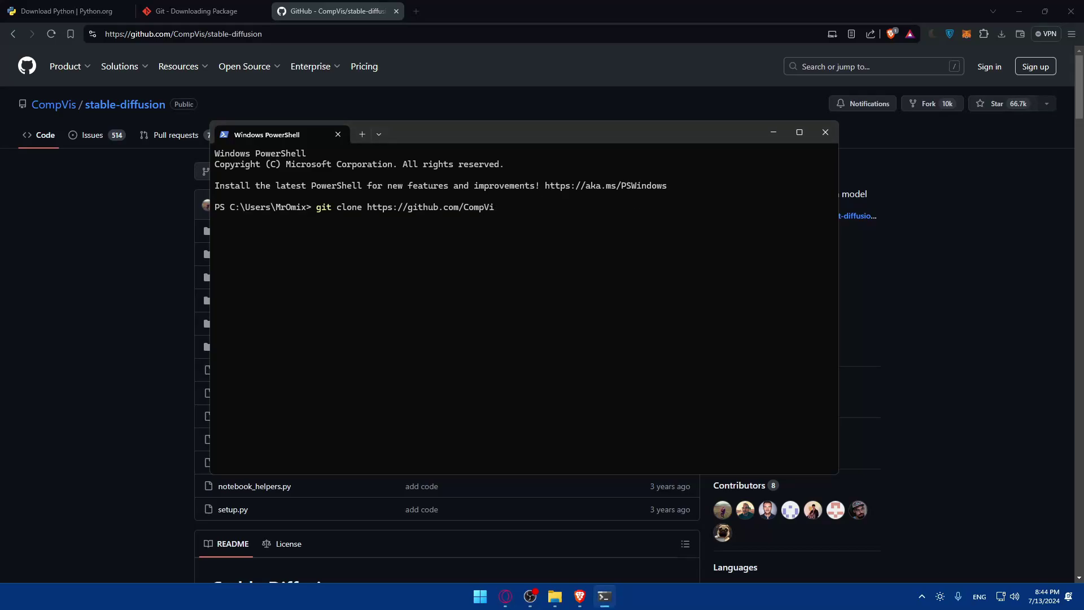
type("cd stable-diffusion")
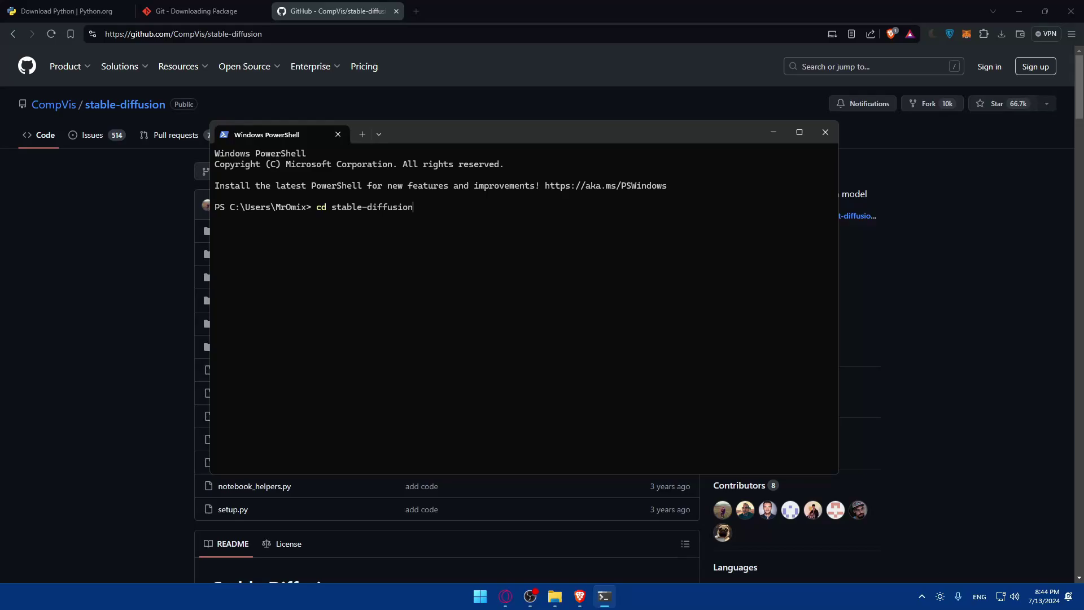
key("BackSpace")
key("BackSpace")
key("BackSpace")
key("BackSpace")
key("BackSpace")
key("BackSpace")
key("BackSpace")
key("BackSpace")
key("BackSpace")
key("BackSpace")
key("BackSpace")
key("BackSpace")
key("BackSpace")
key("BackSpace")
key("BackSpace")
key("BackSpace")
key("BackSpace")
key("BackSpace")
key("BackSpace")
Paste and erase 'pip install -r requirements.txt', leaving the stable-diffusion repo page in view.
left_click(505, 596)
left_click(354, 215)
type("pip install -r requirements.txt")
key("BackSpace")
key("BackSpace")
key("BackSpace")
key("BackSpace")
key("BackSpace")
key("BackSpace")
key("BackSpace")
key("BackSpace")
key("BackSpace")
key("BackSpace")
key("BackSpace")
key("BackSpace")
key("BackSpace")
key("BackSpace")
key("BackSpace")
key("BackSpace")
key("BackSpace")
key("BackSpace")
key("BackSpace")
key("BackSpace")
left_click(105, 331)
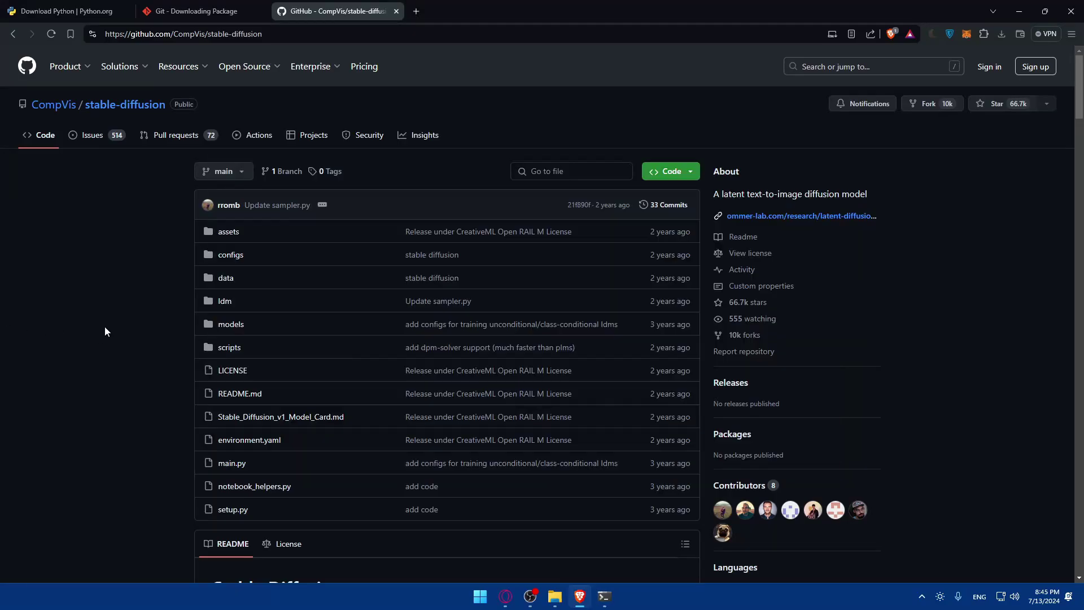
Open the stable-diffusion repository's README.md and scroll through it.
left_click(243, 396)
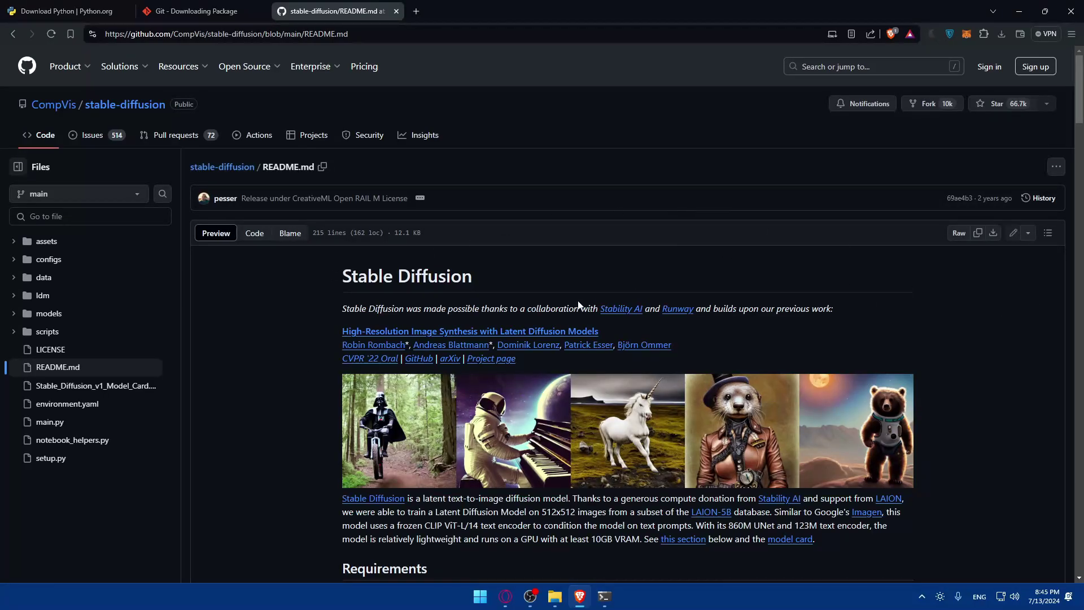
scroll(577, 307, "down", 5)
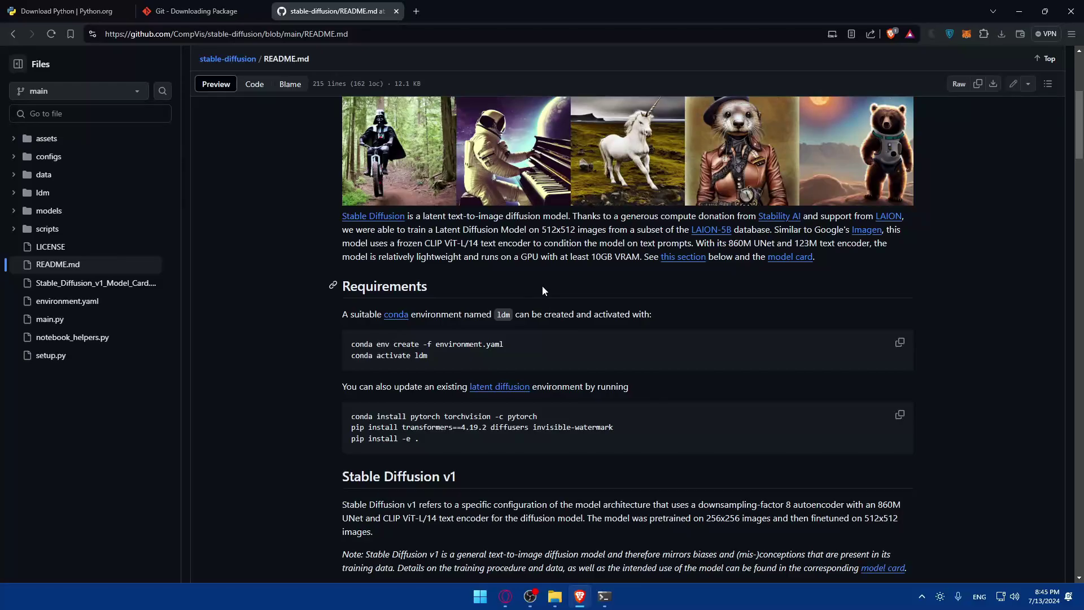
scroll(542, 291, "down", 9)
scroll(540, 282, "up", 15)
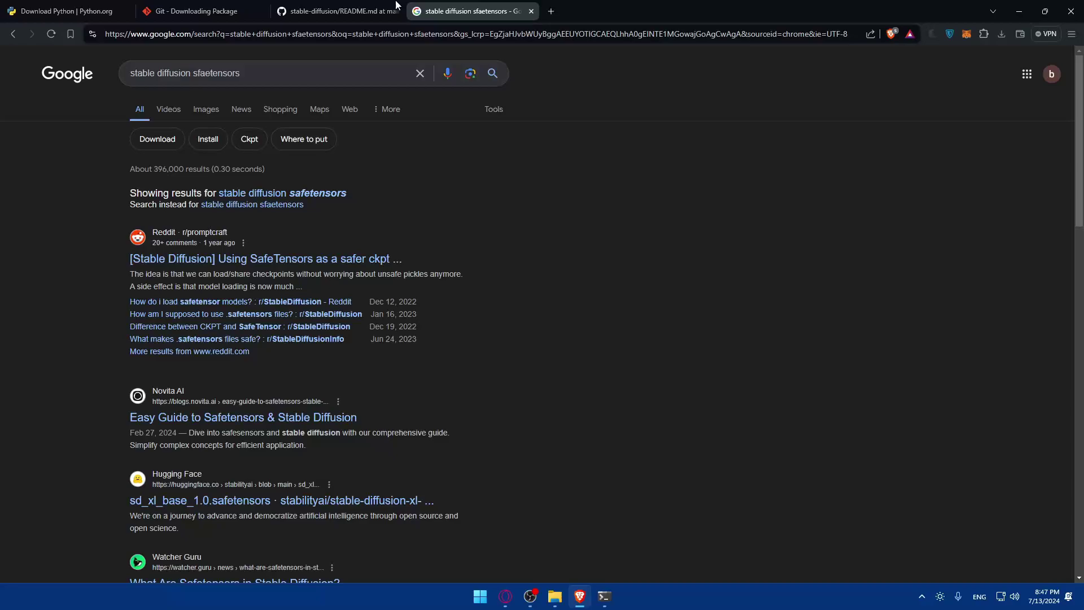
Google 'stable diffusion safetensors github' and open the huggingface/safetensors repository.
left_click(295, 77)
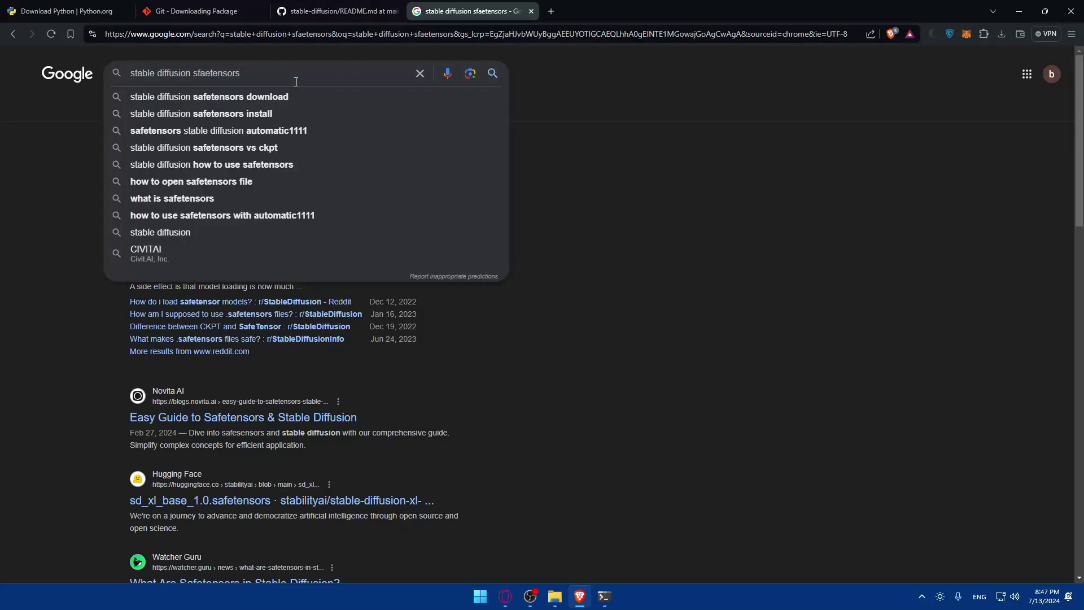
type("github")
key("Return")
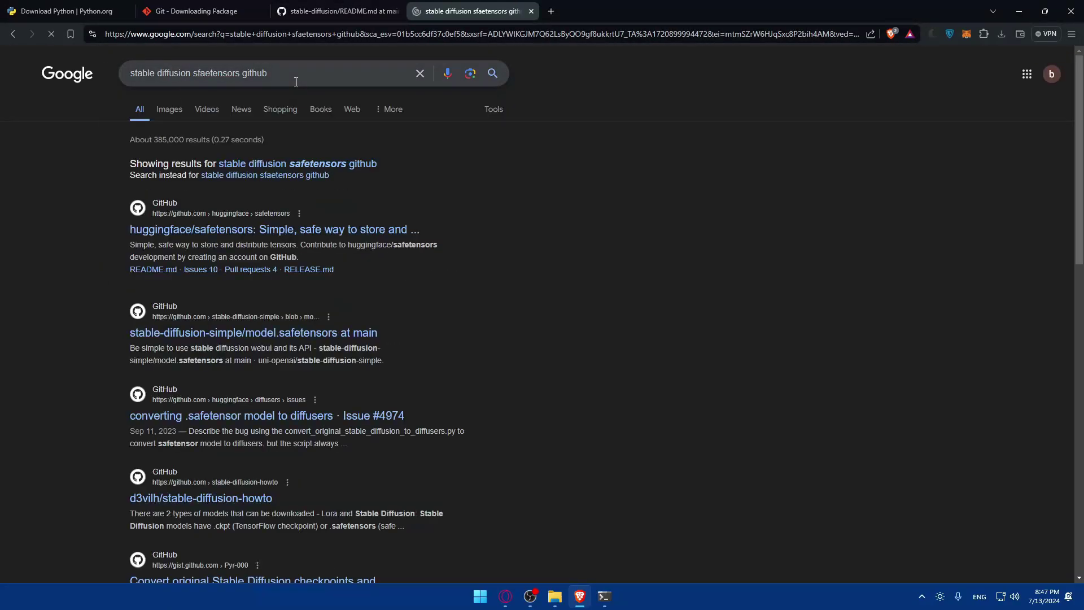
left_click(246, 229)
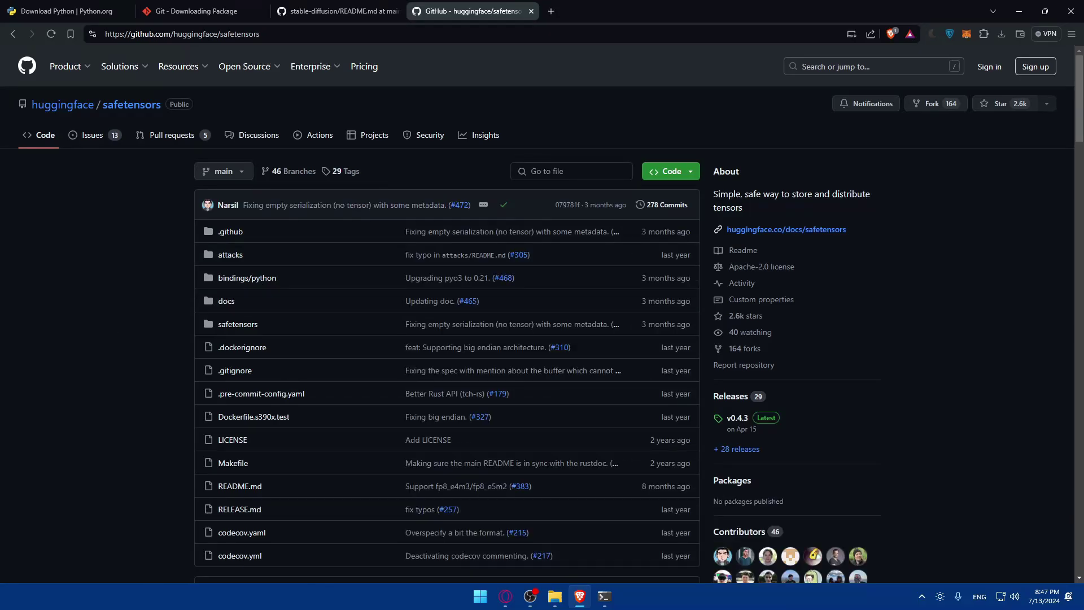
key("alt+Tab")
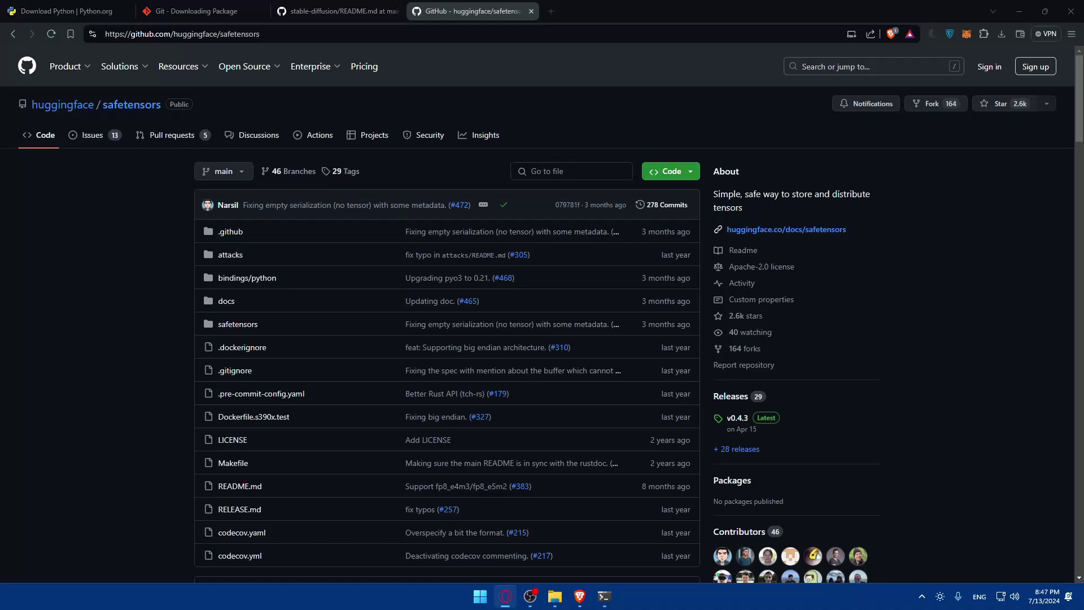
left_click(604, 597)
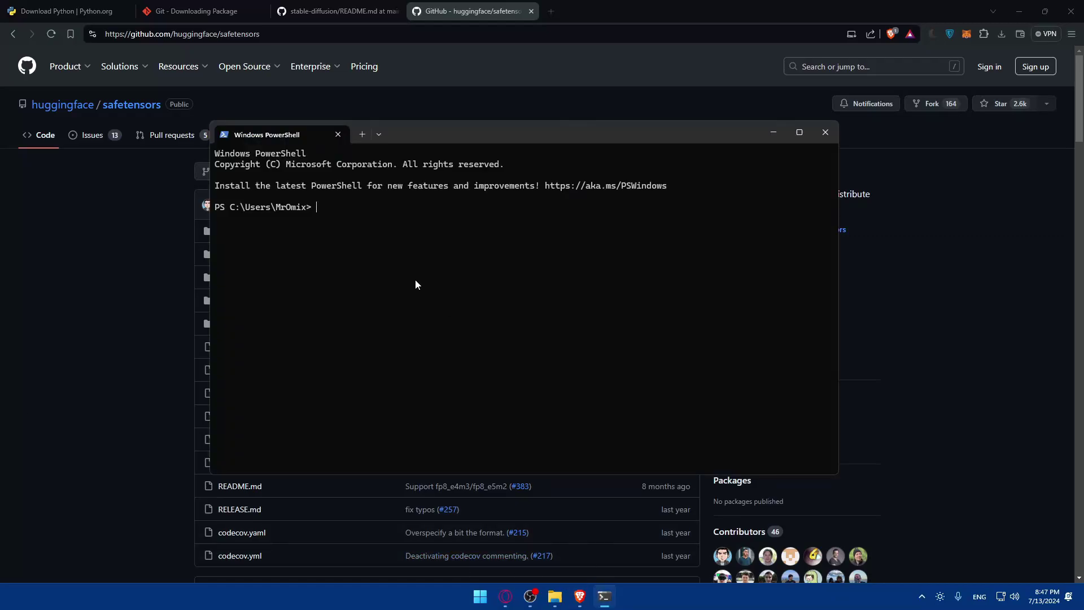
type("pa")
key("BackSpace")
type("ip install safetensors")
key("BackSpace")
key("BackSpace")
key("BackSpace")
key("BackSpace")
key("BackSpace")
key("BackSpace")
key("BackSpace")
key("BackSpace")
key("BackSpace")
key("BackSpace")
key("BackSpace")
key("BackSpace")
key("BackSpace")
key("BackSpace")
key("BackSpace")
key("BackSpace")
key("BackSpace")
key("BackSpace")
key("BackSpace")
key("BackSpace")
left_click(193, 309)
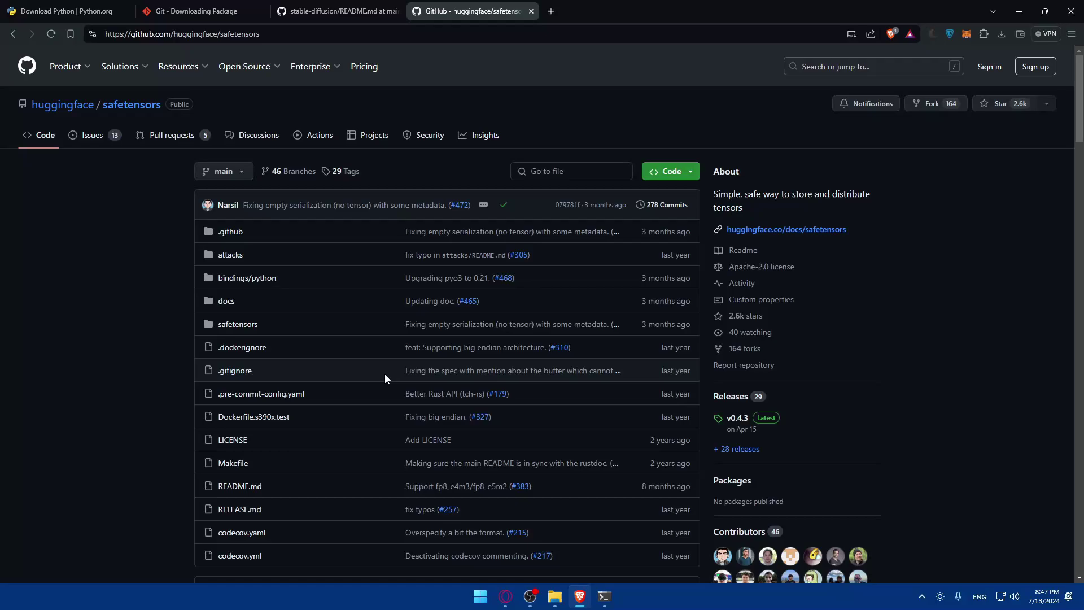
key("alt+Tab")
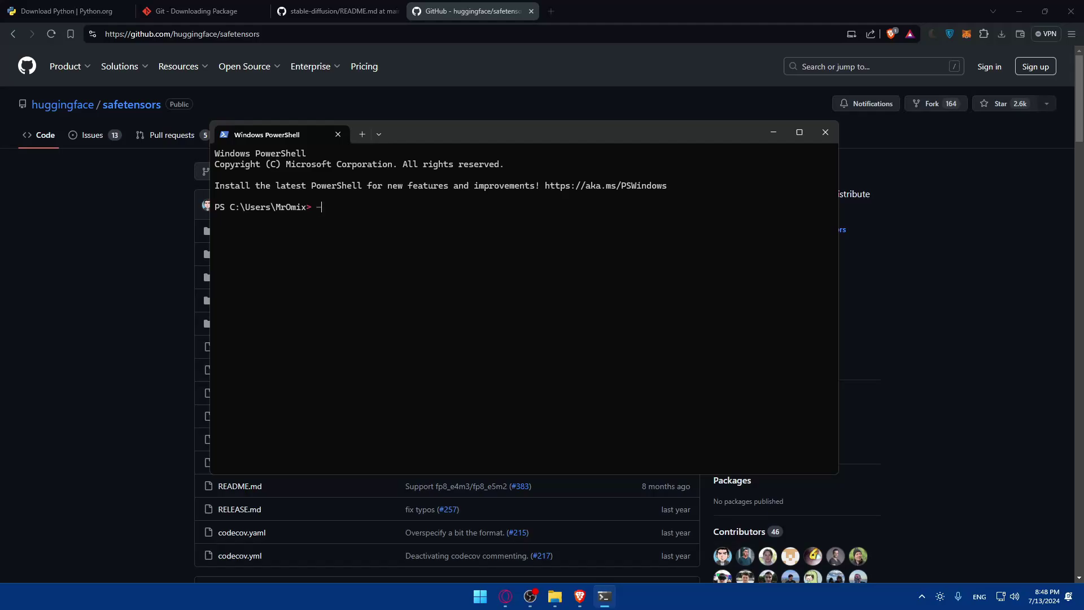
key("BackSpace")
Type the import line 'from safetensors.rotch import safe_load', then erase it.
type("from safetensors.rotch import sa")
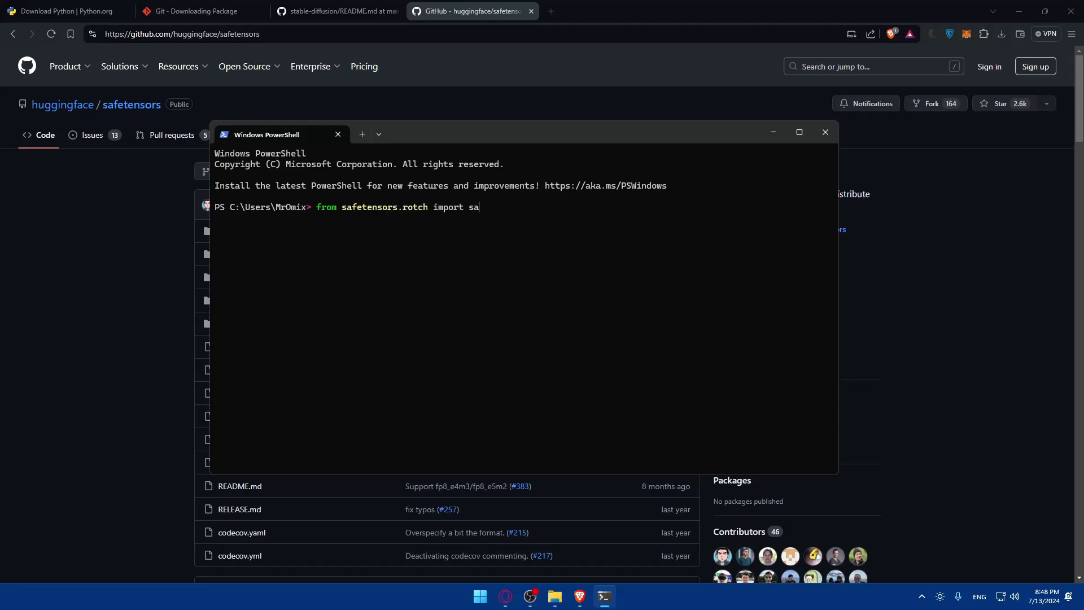
type("fe_load")
key("BackSpace")
key("BackSpace")
key("BackSpace")
key("BackSpace")
key("BackSpace")
key("BackSpace")
key("BackSpace")
key("BackSpace")
key("BackSpace")
key("BackSpace")
key("BackSpace")
key("BackSpace")
key("BackSpace")
key("BackSpace")
key("BackSpace")
key("BackSpace")
key("BackSpace")
key("BackSpace")
key("BackSpace")
key("BackSpace")
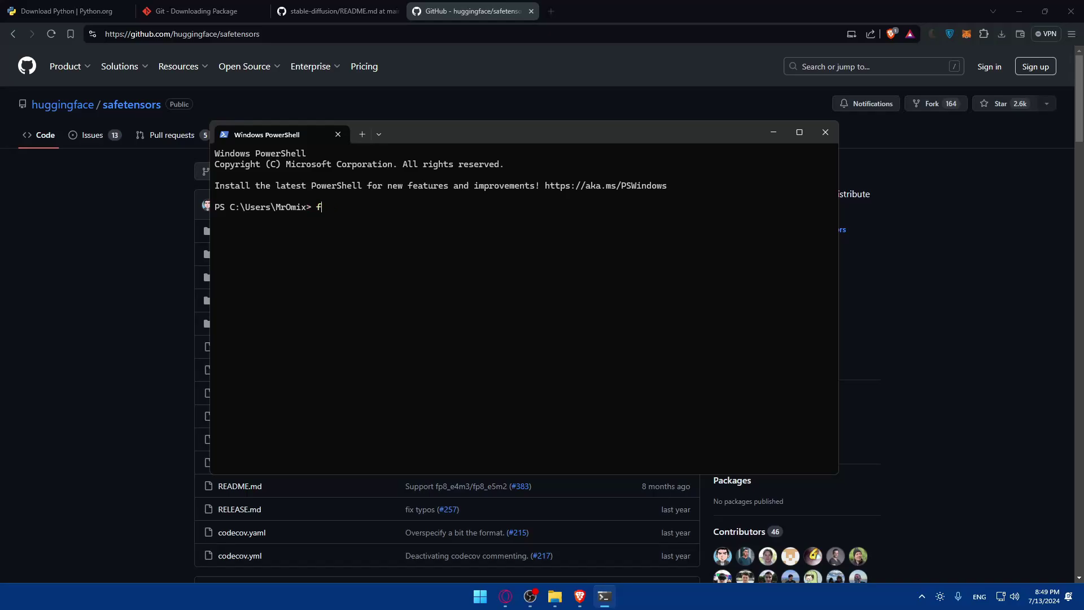
key("BackSpace")
Paste the two model-loading lines, running the safe_load line, and erase the unrun load_state_dict line.
key("super+1")
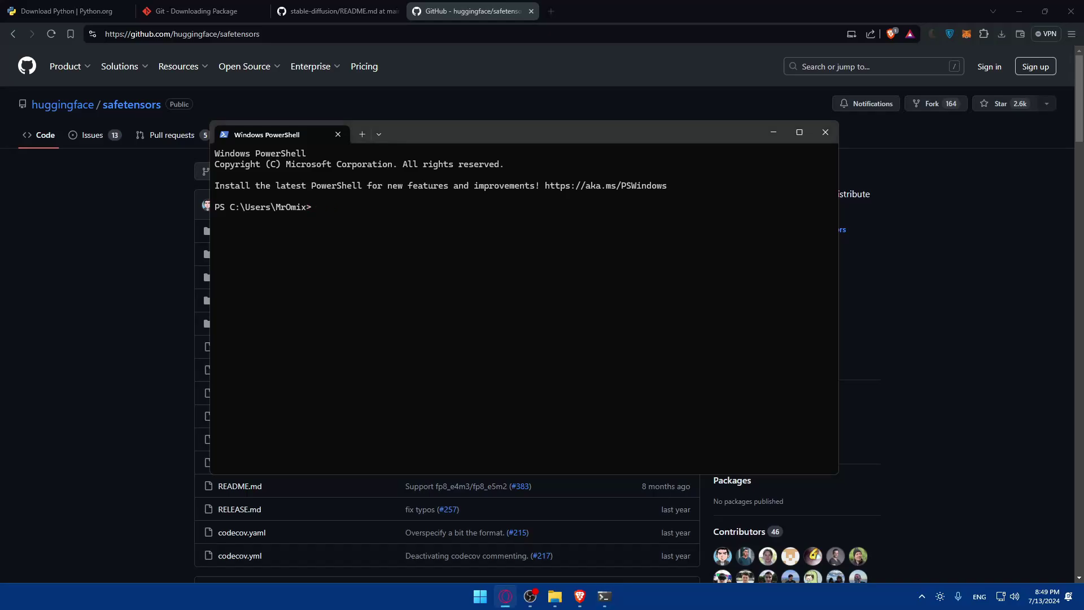
right_click(406, 237)
left_click(432, 358)
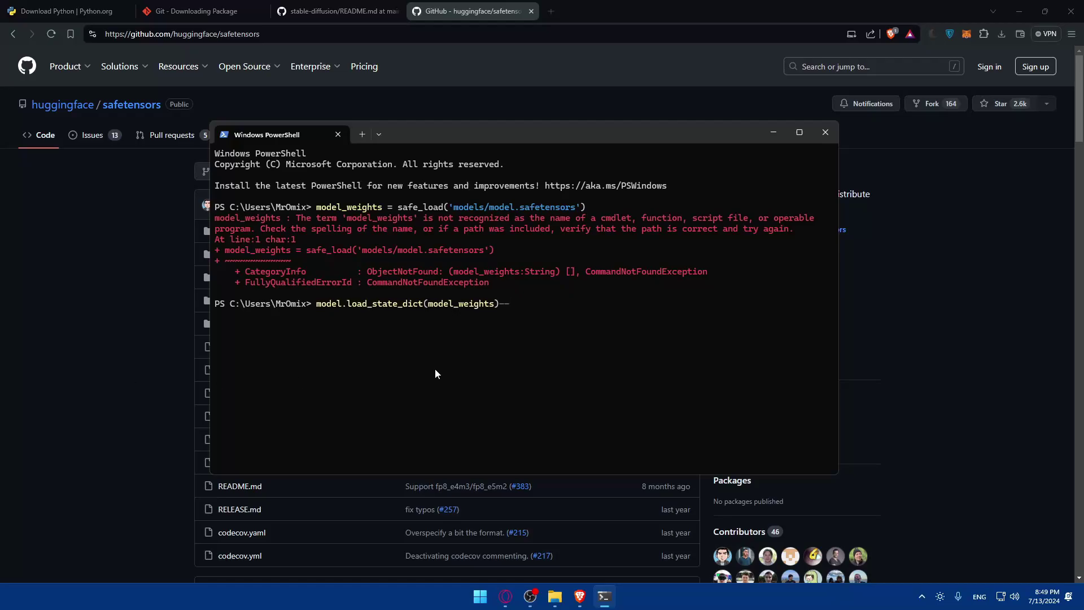
key("BackSpace")
key("BackSpace")
key("BackSpace")
key("BackSpace")
key("BackSpace")
key("BackSpace")
key("BackSpace")
key("BackSpace")
key("BackSpace")
key("BackSpace")
key("BackSpace")
key("BackSpace")
key("BackSpace")
key("BackSpace")
key("BackSpace")
key("BackSpace")
key("BackSpace")
key("BackSpace")
key("BackSpace")
key("BackSpace")
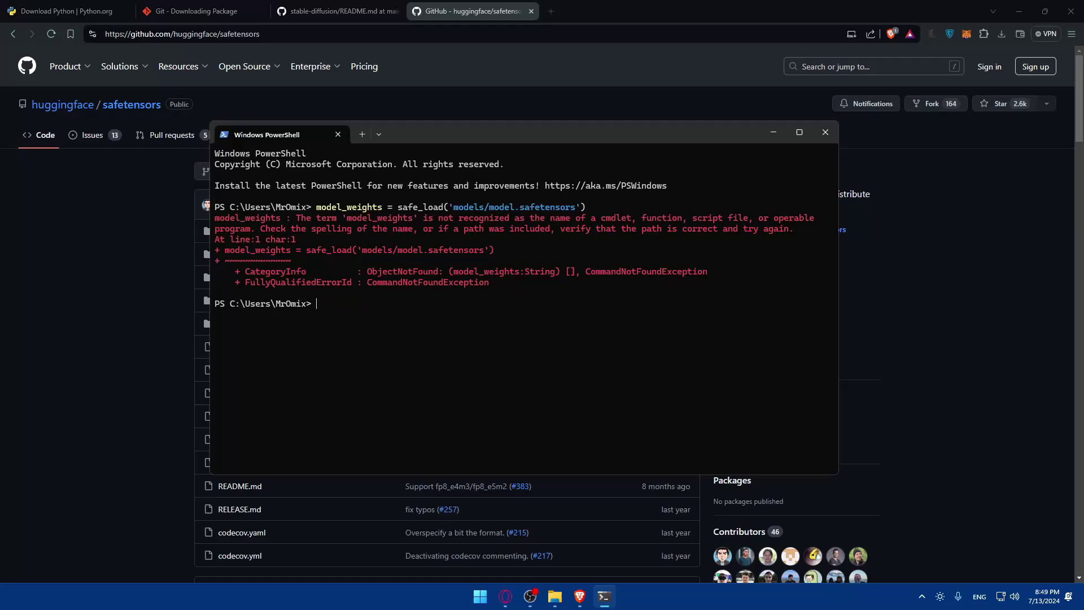
type("python scripts/txt2img.py --prompt \"A futuristic cityscape at sunset\" --output_dir outputs/ --ckpt models/model.safetensors")
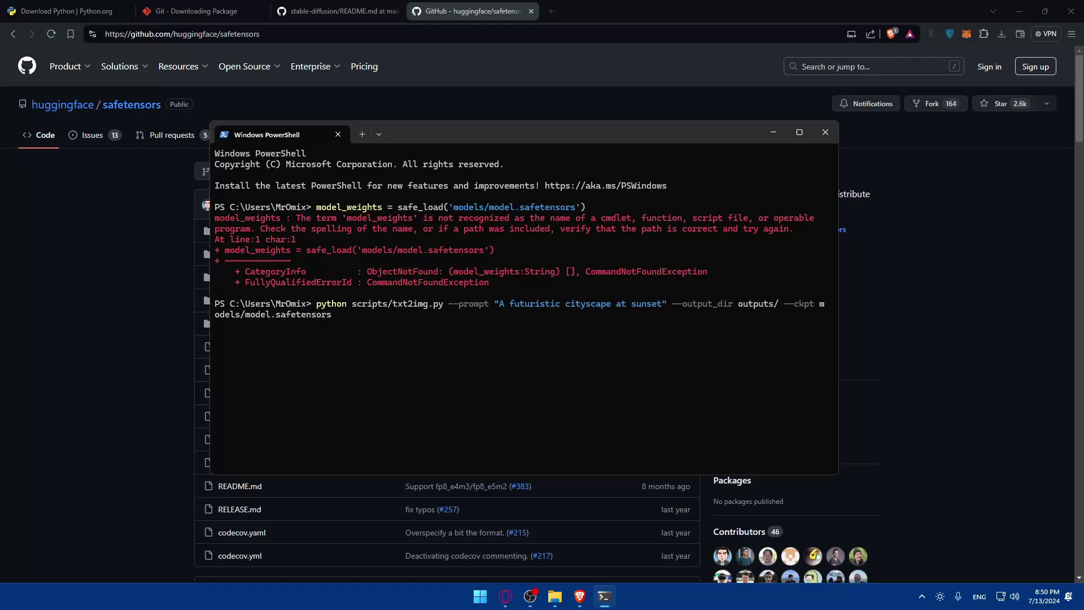
key("BackSpace")
key("BackSpace")
key("BackSpace")
key("BackSpace")
key("BackSpace")
key("BackSpace")
key("BackSpace")
key("BackSpace")
key("BackSpace")
key("BackSpace")
key("BackSpace")
key("BackSpace")
key("BackSpace")
key("BackSpace")
key("BackSpace")
key("BackSpace")
key("BackSpace")
key("BackSpace")
key("BackSpace")
key("BackSpace")
key("BackSpace")
key("BackSpace")
key("BackSpace")
key("BackSpace")
key("BackSpace")
key("BackSpace")
key("BackSpace")
key("BackSpace")
key("BackSpace")
key("BackSpace")
key("BackSpace")
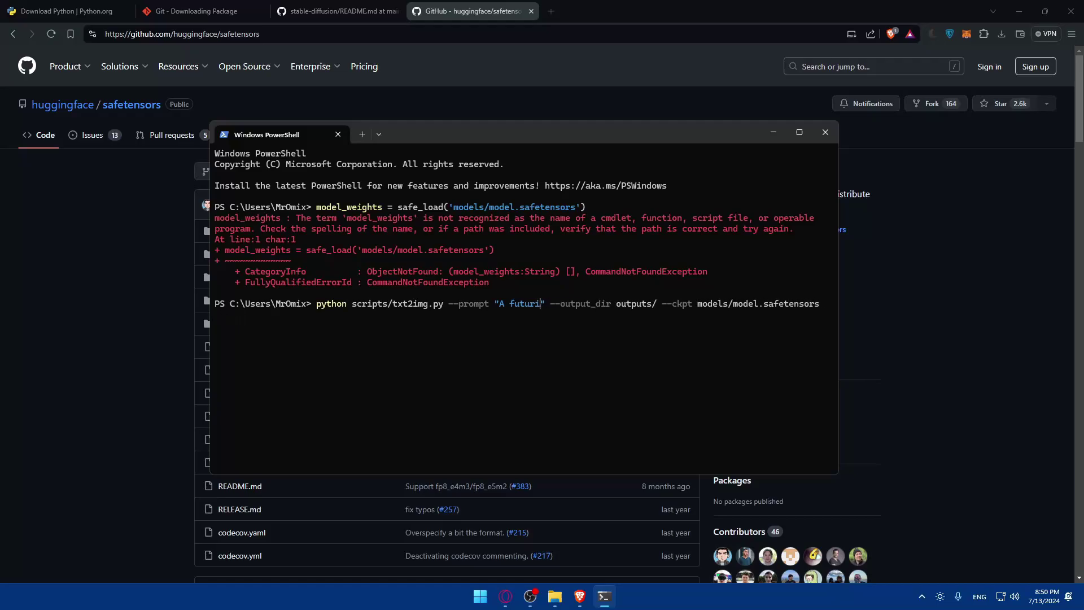
type("ajfghdpusdsgdhsgdh")
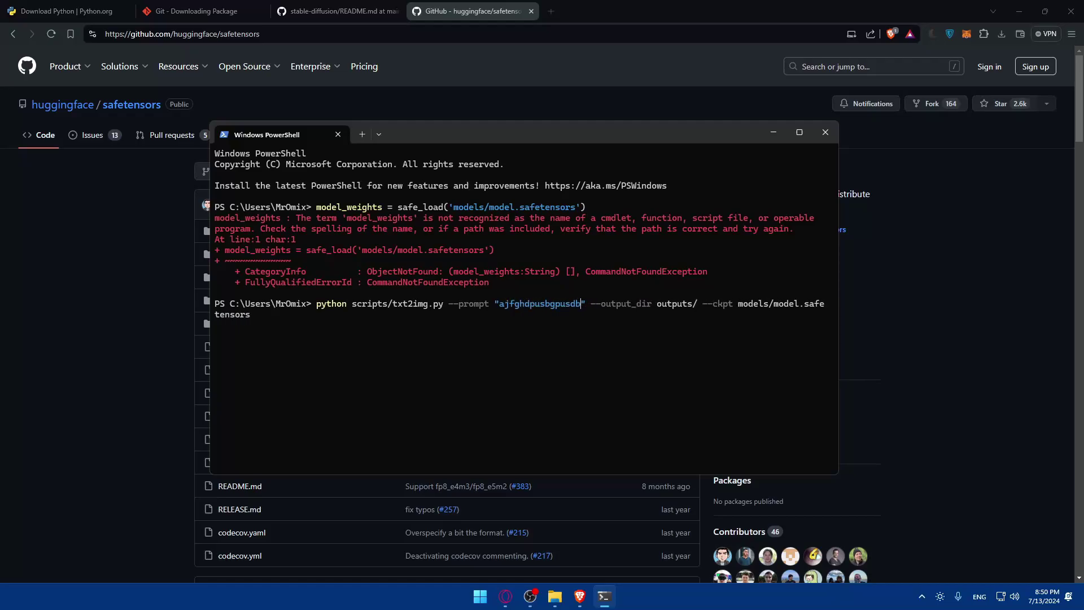
key("BackSpace")
key("BackSpace")
key("BackSpace")
key("BackSpace")
key("BackSpace")
key("BackSpace")
key("BackSpace")
key("BackSpace")
key("BackSpace")
key("BackSpace")
key("BackSpace")
key("BackSpace")
key("BackSpace")
key("BackSpace")
key("BackSpace")
key("BackSpace")
key("BackSpace")
key("BackSpace")
key("BackSpace")
key("BackSpace")
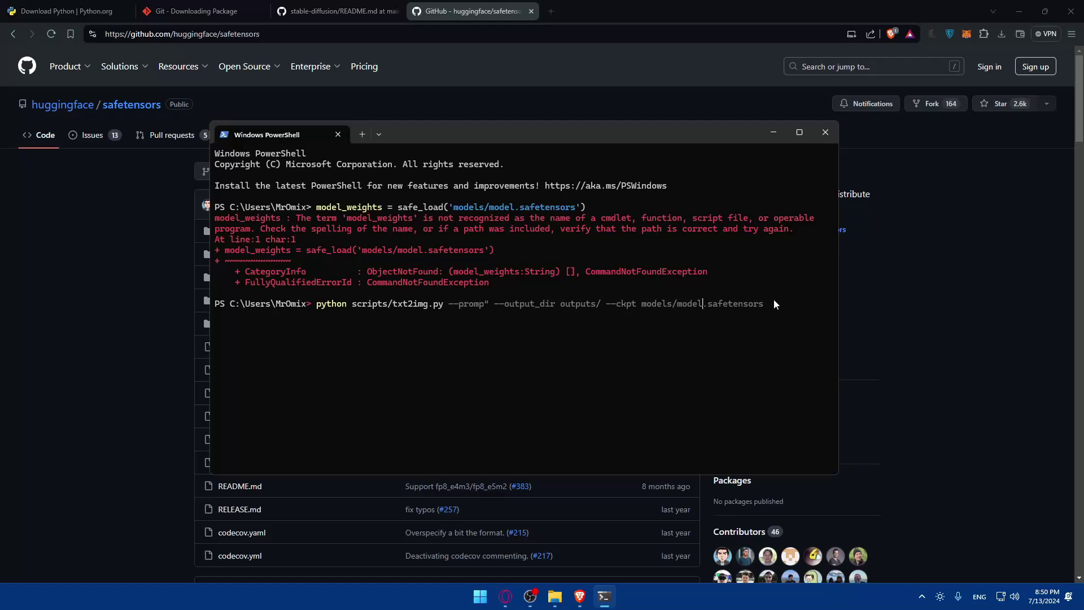
key("BackSpace")
key("BackSpace")
key("BackSpace")
key("BackSpace")
key("BackSpace")
key("BackSpace")
key("BackSpace")
key("BackSpace")
key("BackSpace")
key("BackSpace")
key("BackSpace")
key("BackSpace")
key("BackSpace")
key("BackSpace")
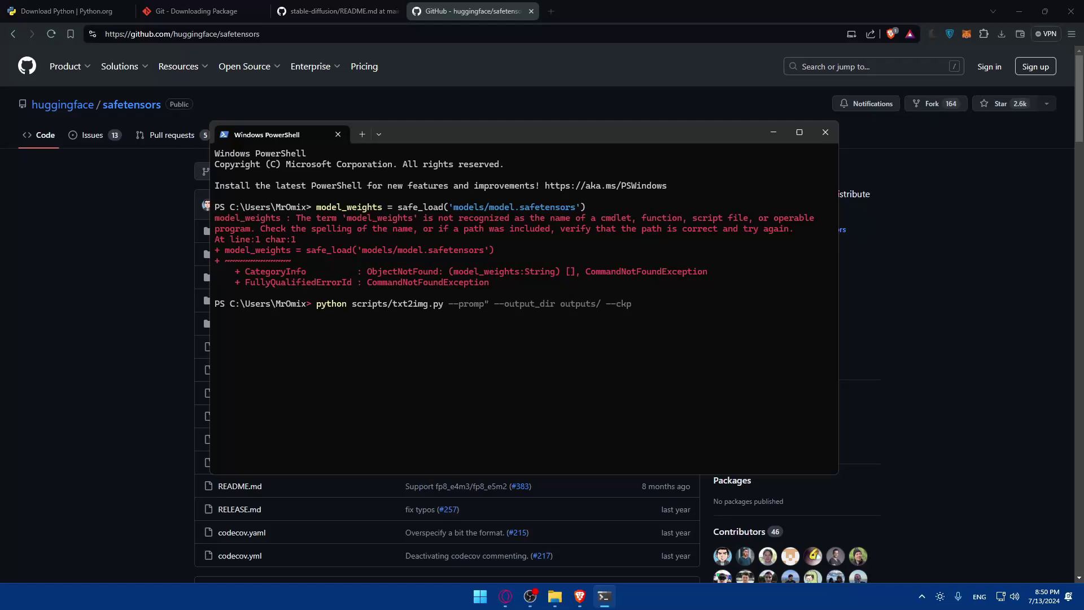
key("BackSpace")
key("BackSpace")
key("BackSpace")
key("BackSpace")
key("BackSpace")
key("BackSpace")
key("BackSpace")
key("BackSpace")
key("BackSpace")
key("BackSpace")
key("BackSpace")
key("BackSpace")
key("BackSpace")
key("BackSpace")
key("BackSpace")
key("BackSpace")
key("BackSpace")
key("BackSpace")
key("BackSpace")
key("BackSpace")
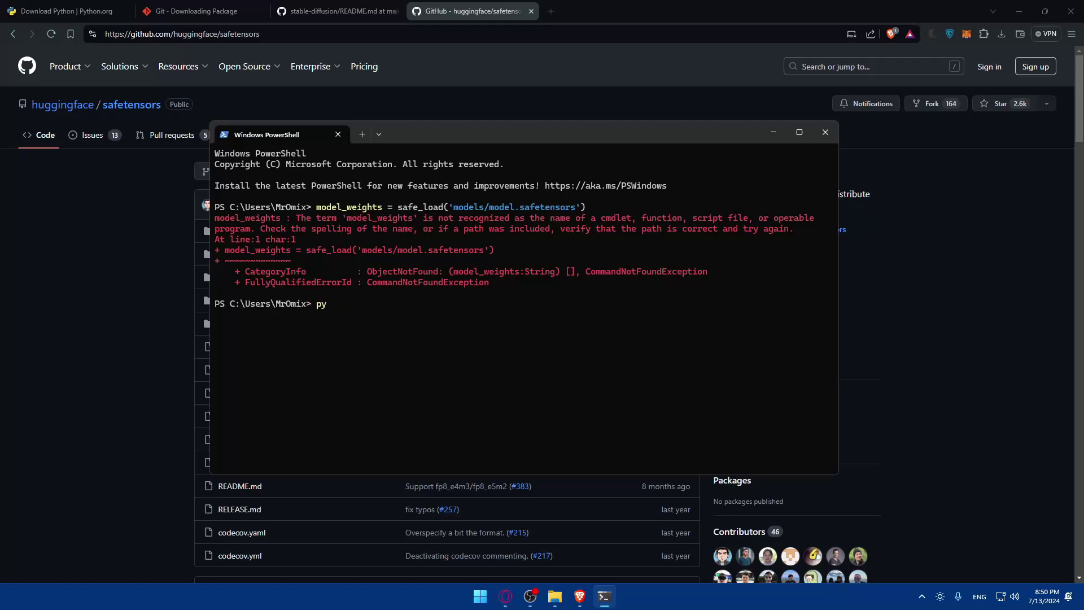